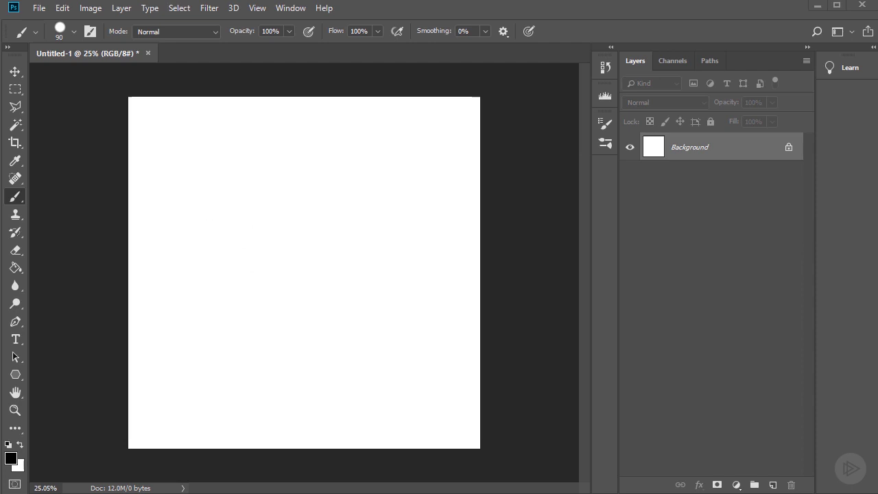
Enable Lazy Nezumi's 'smoothing - speed smooth' preset and draw three wavy test strokes.
drag(366, 491, 384, 160)
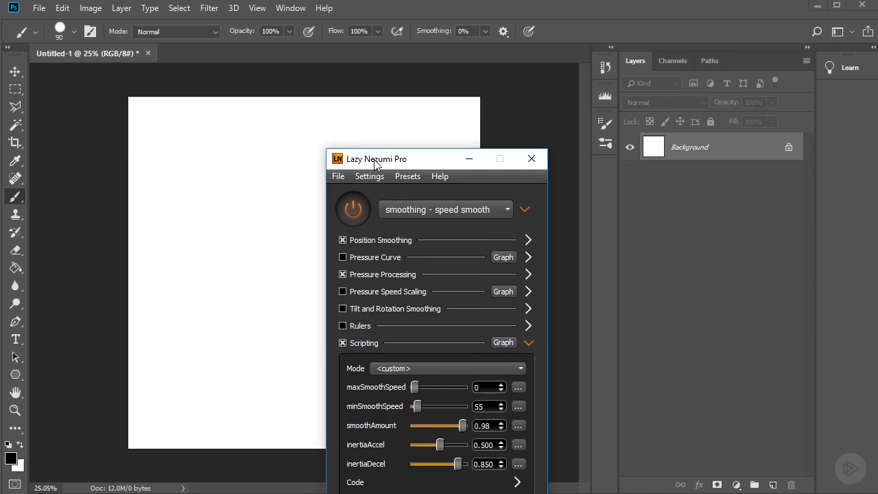
drag(402, 160, 603, 493)
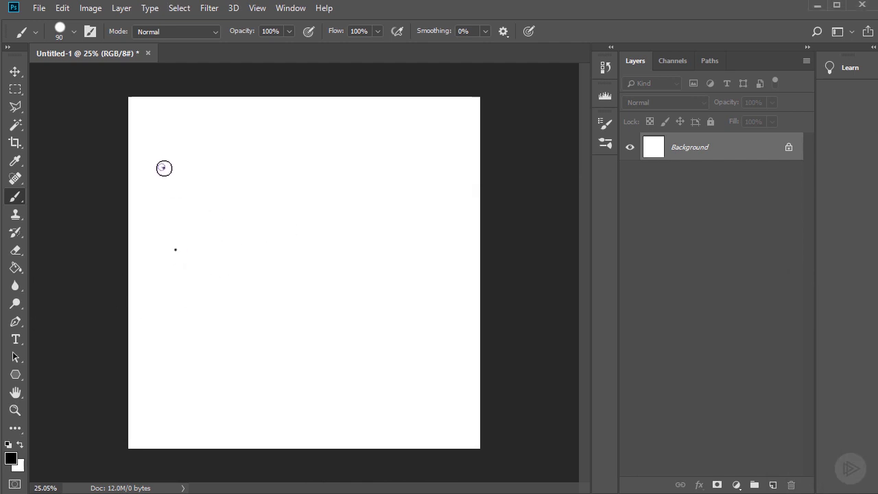
mouse_move(163, 168)
mouse_down()
mouse_move(237, 202)
mouse_move(260, 287)
mouse_move(336, 307)
mouse_move(330, 173)
mouse_move(396, 177)
mouse_move(410, 309)
mouse_move(493, 361)
mouse_up()
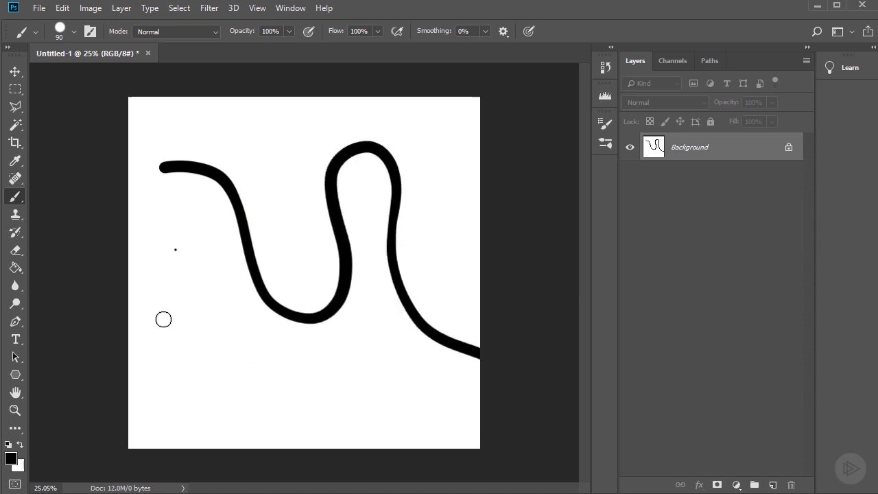
drag(157, 374, 340, 41)
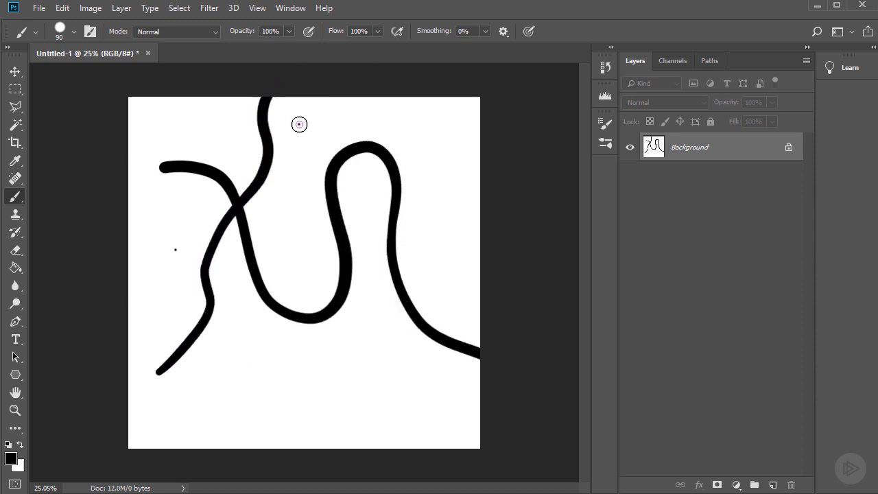
mouse_move(300, 123)
mouse_down()
mouse_move(332, 253)
mouse_move(310, 343)
mouse_up()
Clear the test strokes from the canvas and deselect everything.
key(ctrl+a)
key(BackSpace)
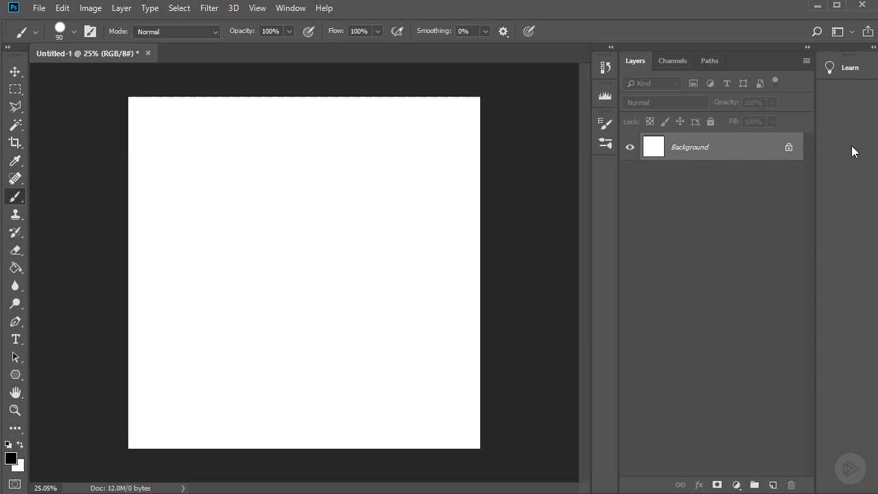
drag(877, 163, 877, 198)
key(ctrl+a)
key(ctrl+d)
Add a new Layer 1, enlarge the brush to 125 px and adjust its hardness.
click(772, 484)
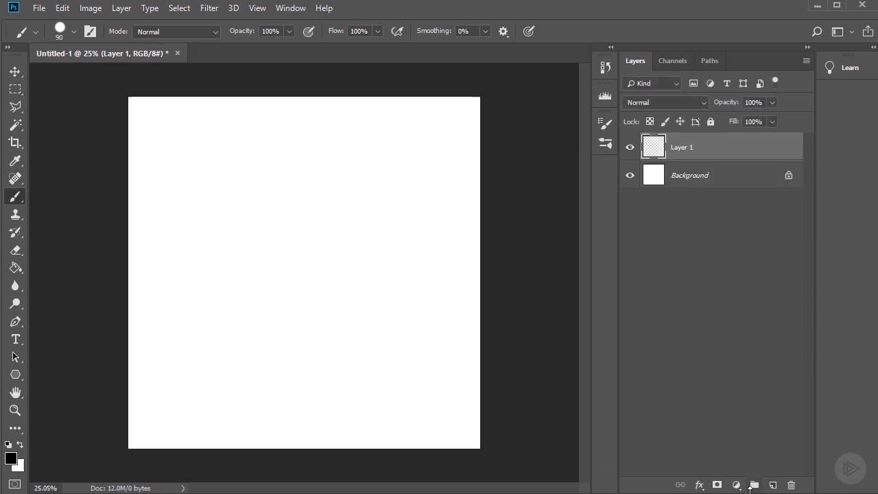
key(bracketright)
key(bracketright)
click(74, 30)
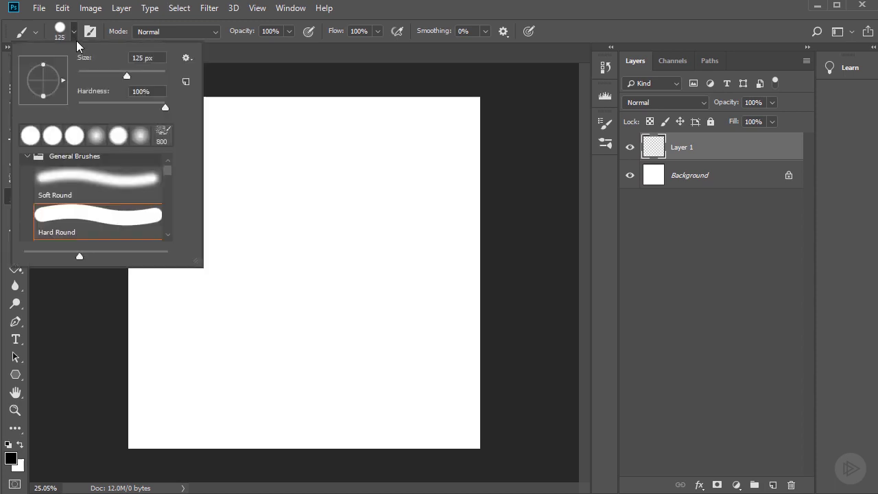
mouse_move(165, 104)
mouse_down()
mouse_move(150, 107)
mouse_move(177, 111)
mouse_up()
Enable Shape Dynamics with Pen Pressure size and a Minimum Diameter of about 6%.
click(607, 145)
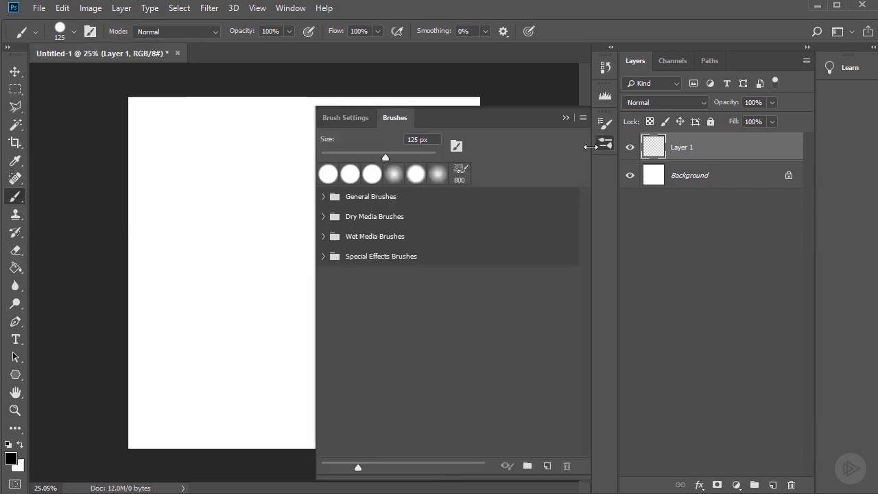
click(603, 129)
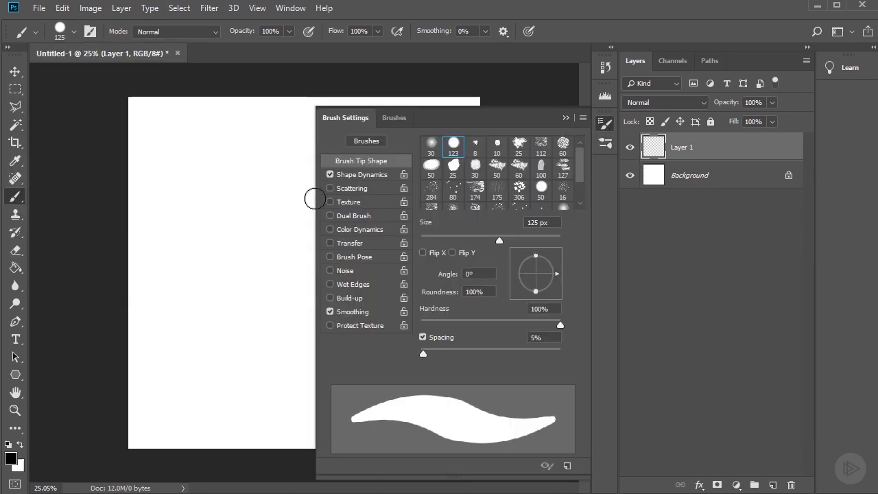
click(351, 176)
drag(442, 201, 413, 203)
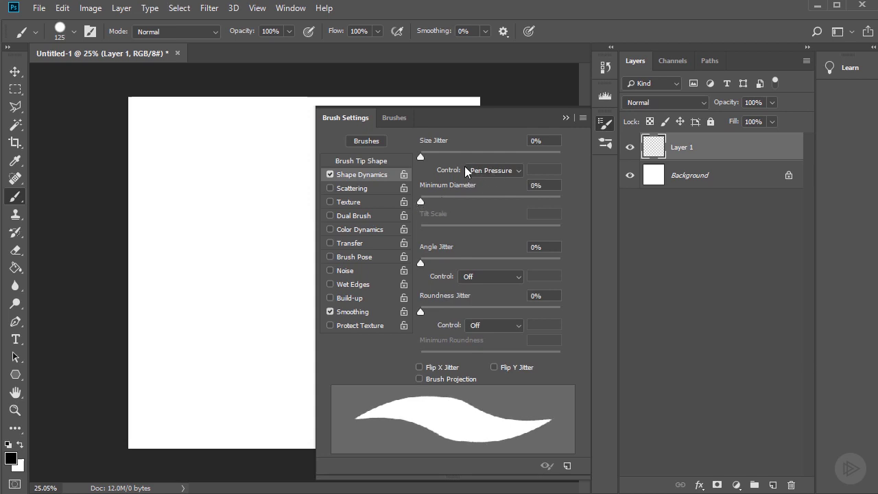
drag(420, 200, 423, 202)
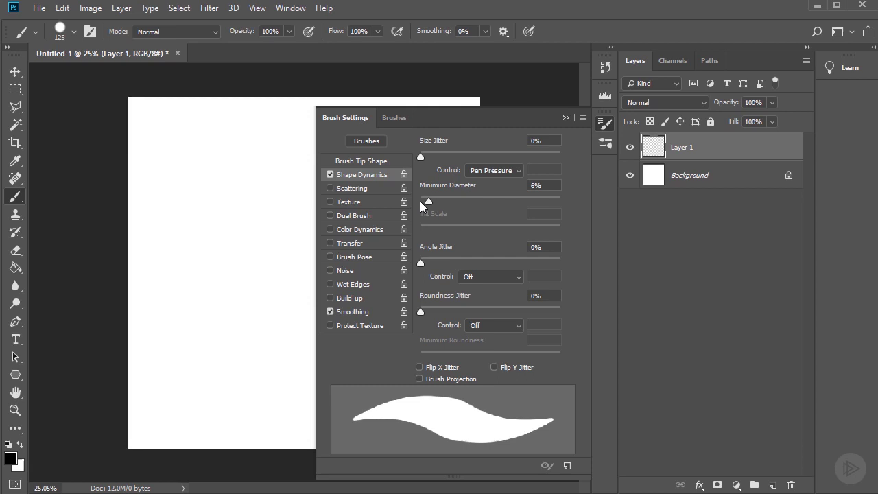
click(565, 117)
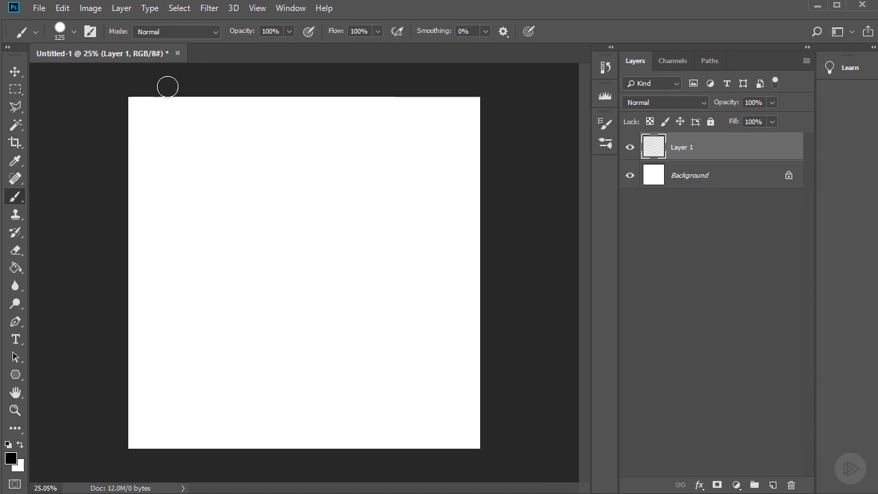
Paint two parallel wavy lines running edge to edge, redoing failed strokes.
mouse_move(171, 85)
mouse_down()
mouse_move(161, 179)
mouse_move(185, 273)
mouse_up()
click(191, 343)
key(ctrl+z)
key(ctrl+z)
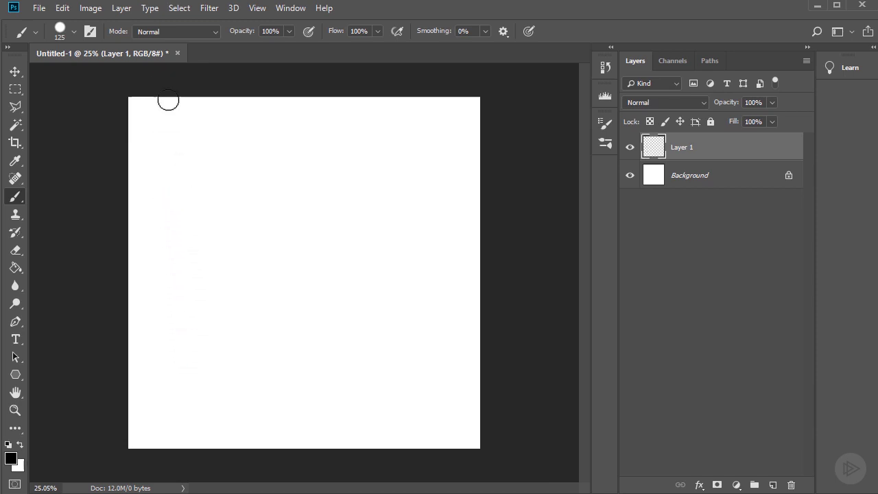
mouse_move(165, 96)
mouse_down()
mouse_move(157, 127)
mouse_move(184, 359)
mouse_move(171, 463)
mouse_up()
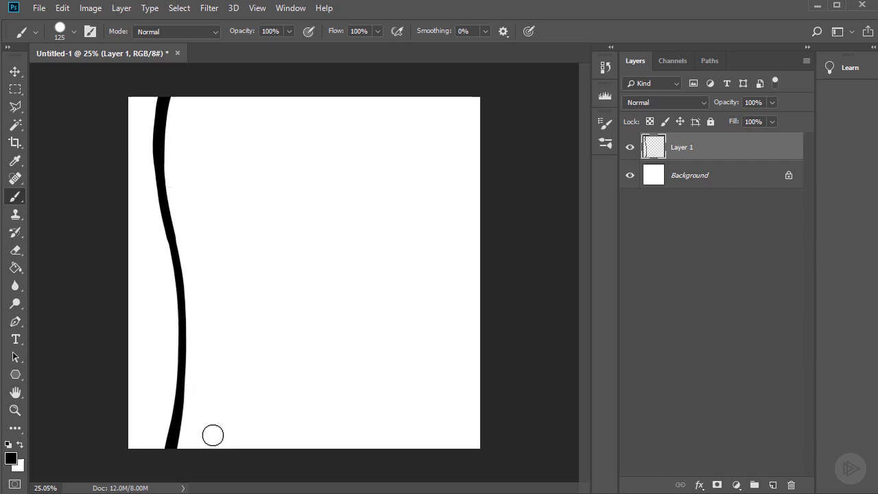
drag(201, 460, 210, 393)
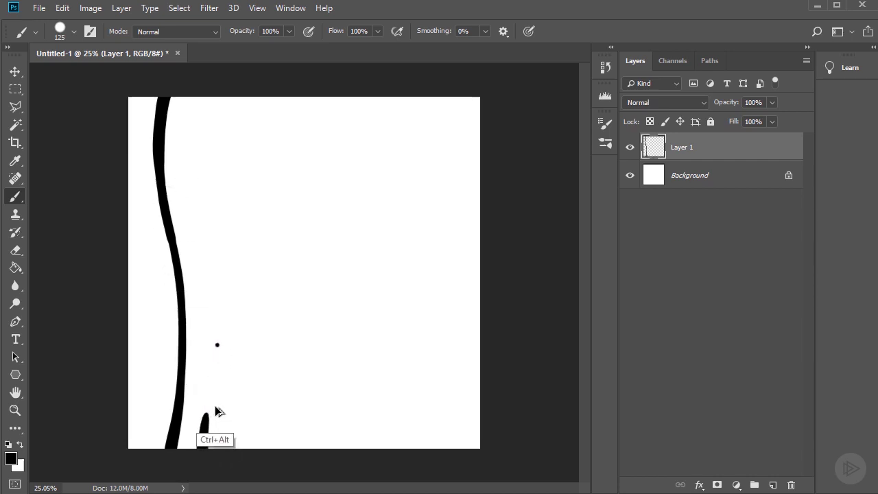
key(ctrl+alt+z)
mouse_move(203, 448)
mouse_down()
mouse_move(222, 393)
mouse_move(226, 307)
mouse_move(210, 199)
mouse_move(233, 62)
mouse_up()
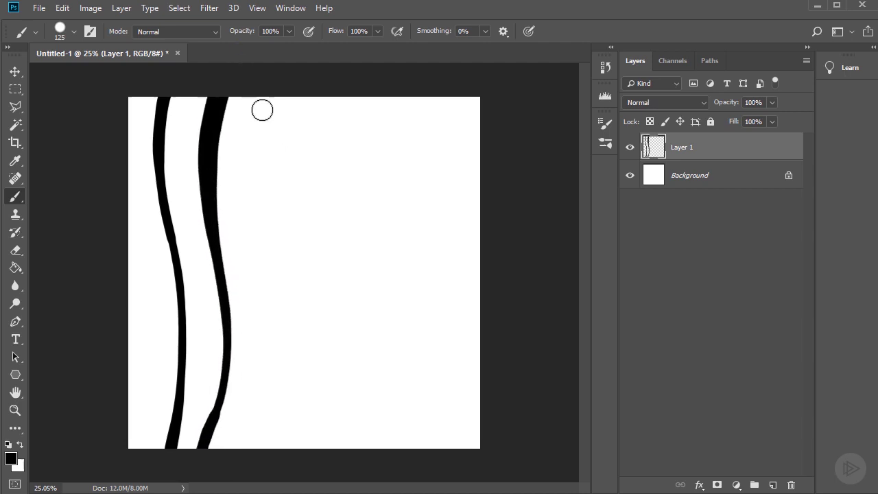
Add branching lines off the second one, then paint a thinner 70 px curved line.
mouse_move(230, 315)
mouse_down()
mouse_move(261, 215)
mouse_move(265, 94)
mouse_move(282, 35)
mouse_up()
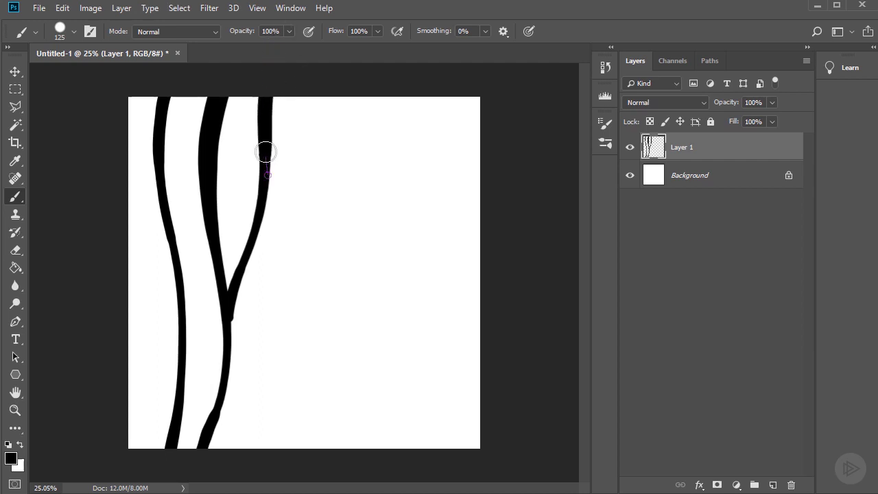
mouse_move(266, 152)
mouse_down()
mouse_move(304, 345)
mouse_move(347, 488)
mouse_up()
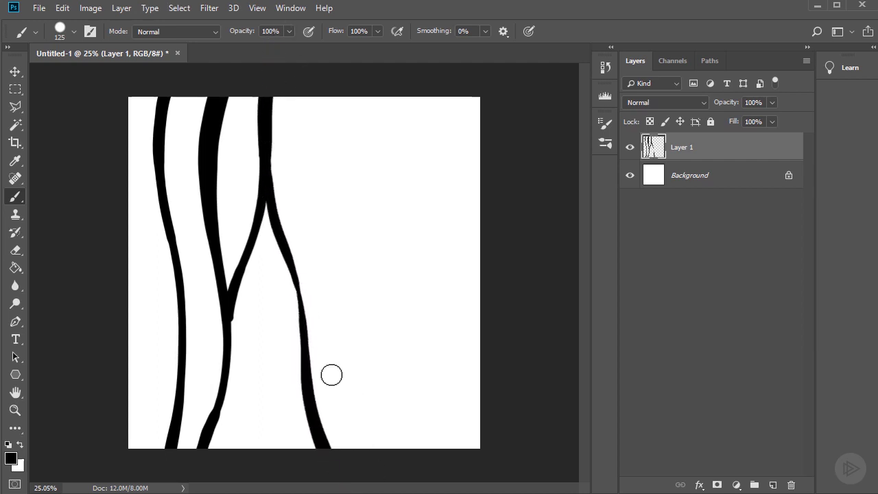
mouse_move(311, 411)
mouse_down()
mouse_move(325, 359)
mouse_move(327, 290)
mouse_move(327, 317)
mouse_up()
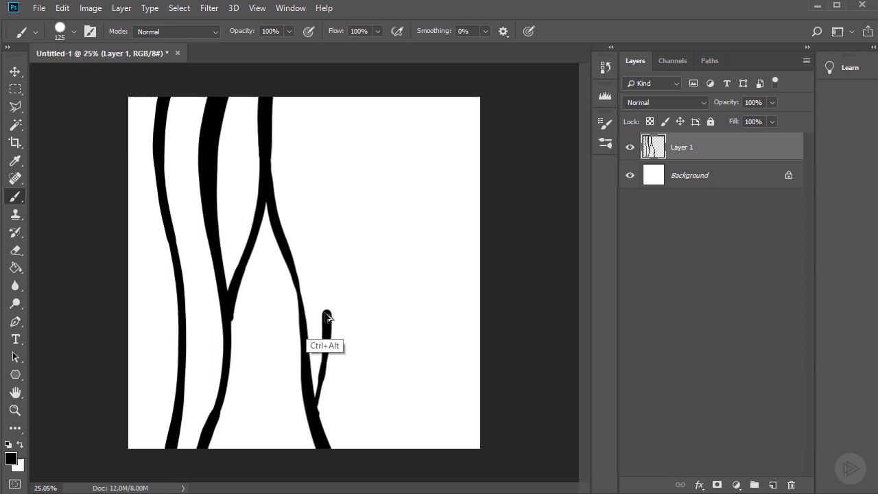
key(ctrl+alt+z)
mouse_move(313, 408)
mouse_down()
mouse_move(325, 294)
mouse_move(317, 155)
mouse_move(334, 94)
mouse_up()
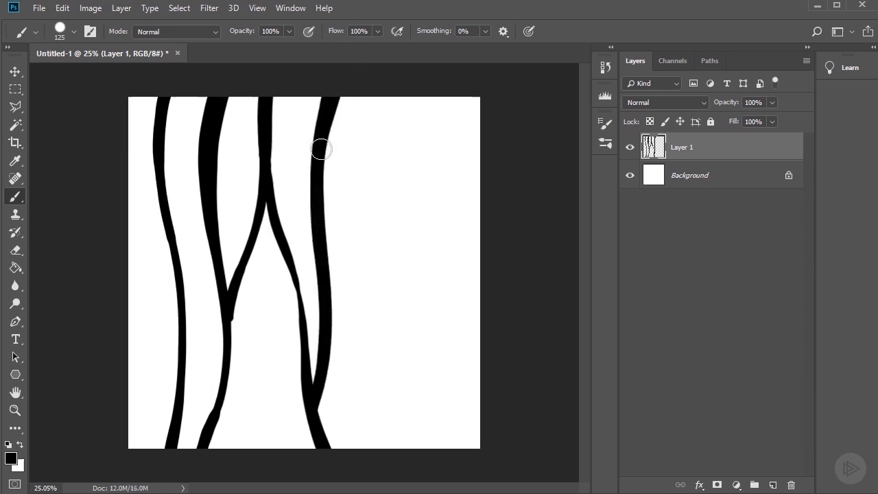
key(bracketleft)
key(bracketleft)
mouse_move(330, 119)
mouse_down()
mouse_move(337, 196)
mouse_move(370, 308)
mouse_move(384, 468)
mouse_up()
Paint curved lines through the middle and left reaching the bottom edge.
click(358, 109)
mouse_move(357, 151)
mouse_down()
mouse_move(389, 243)
mouse_move(417, 450)
mouse_up()
drag(229, 451, 256, 306)
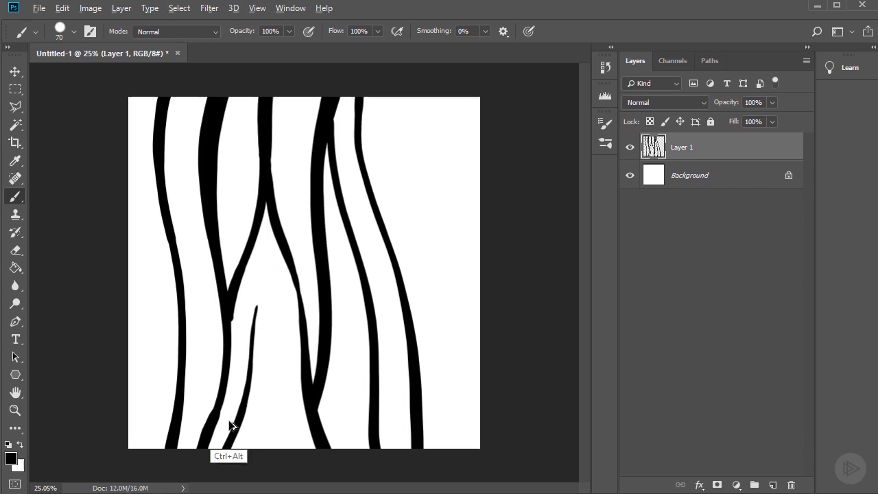
key(ctrl+alt+z)
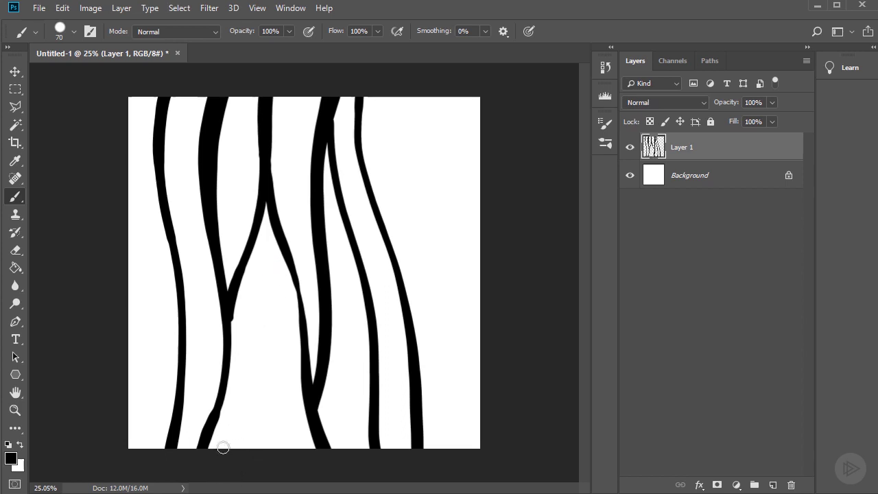
key(ctrl+alt+z)
key(ctrl+alt+z)
mouse_move(252, 242)
mouse_down()
mouse_move(249, 303)
mouse_move(269, 395)
mouse_move(266, 460)
mouse_up()
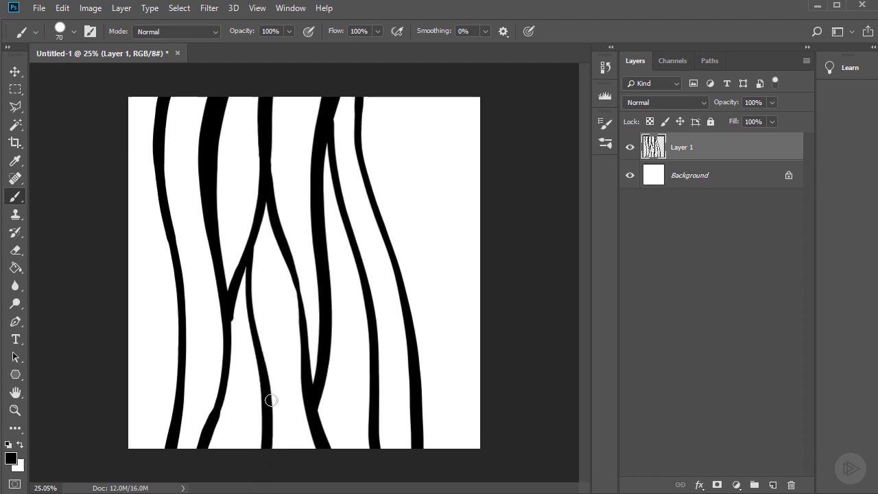
drag(159, 196, 153, 294)
key(ctrl+alt+z)
mouse_move(162, 205)
mouse_down()
mouse_move(145, 329)
mouse_move(157, 453)
mouse_up()
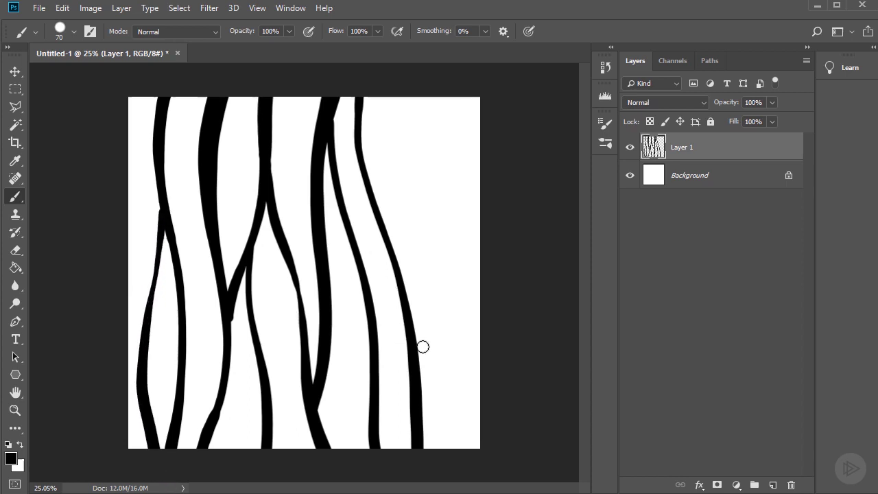
Add wavy lines along the right side to both edges, plus one branching from the top.
drag(420, 347, 424, 88)
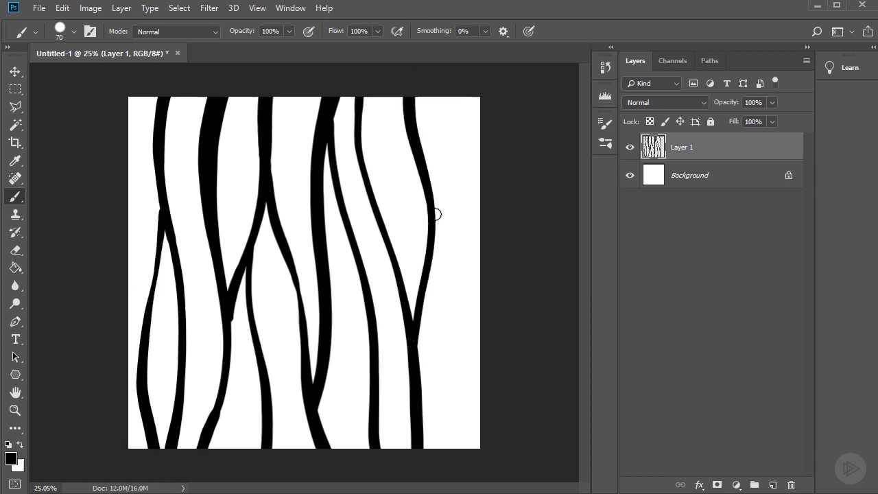
mouse_move(433, 216)
mouse_down()
mouse_move(455, 270)
mouse_move(430, 296)
mouse_up()
key(ctrl+alt+z)
mouse_move(446, 331)
mouse_down()
mouse_move(496, 427)
mouse_move(493, 420)
mouse_up()
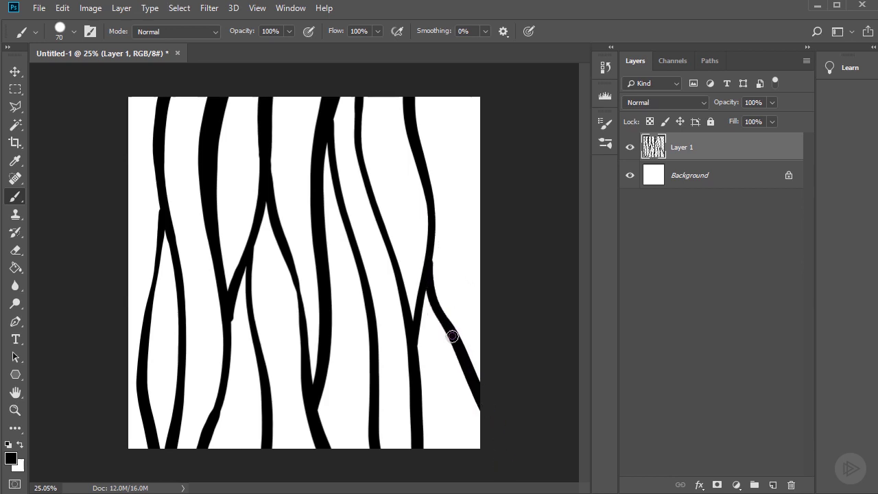
mouse_move(452, 336)
mouse_down()
mouse_move(457, 196)
mouse_move(474, 93)
mouse_up()
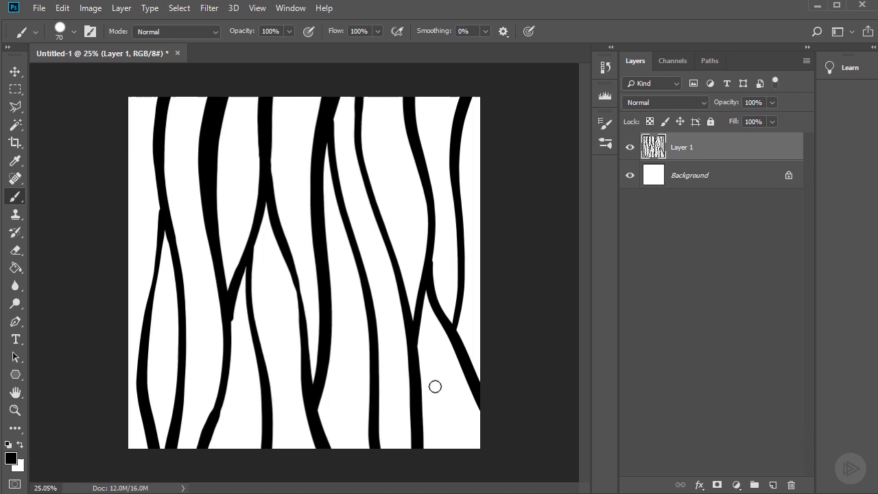
mouse_move(288, 96)
mouse_down()
mouse_move(325, 278)
mouse_move(349, 335)
mouse_move(352, 449)
mouse_up()
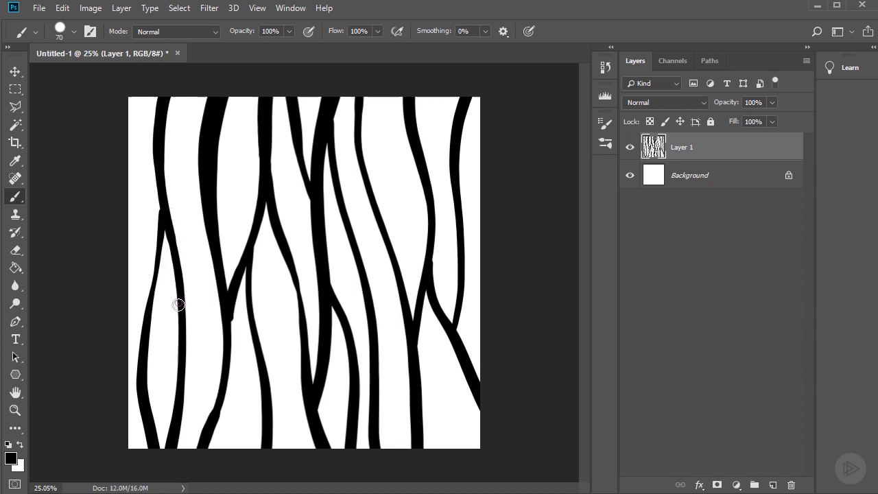
Paint a lower-left bark strand reaching the bottom edge, undoing failed attempts.
drag(182, 287, 208, 175)
key(ctrl+z)
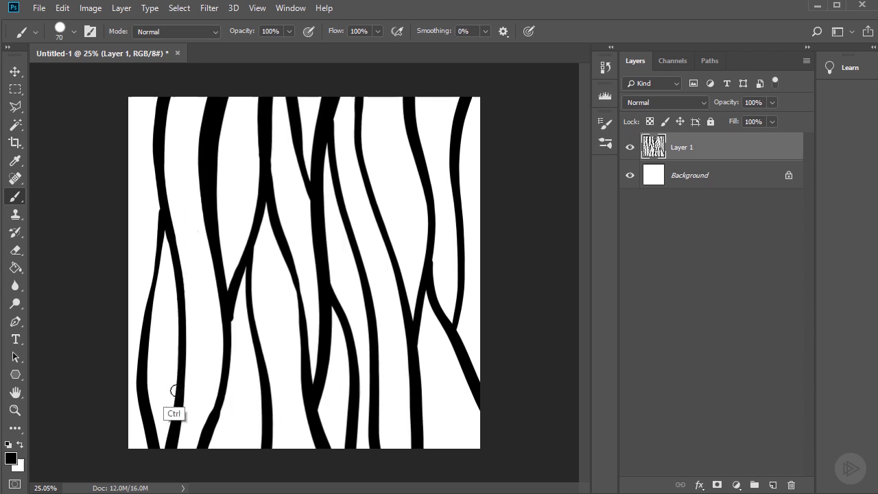
drag(195, 389, 233, 331)
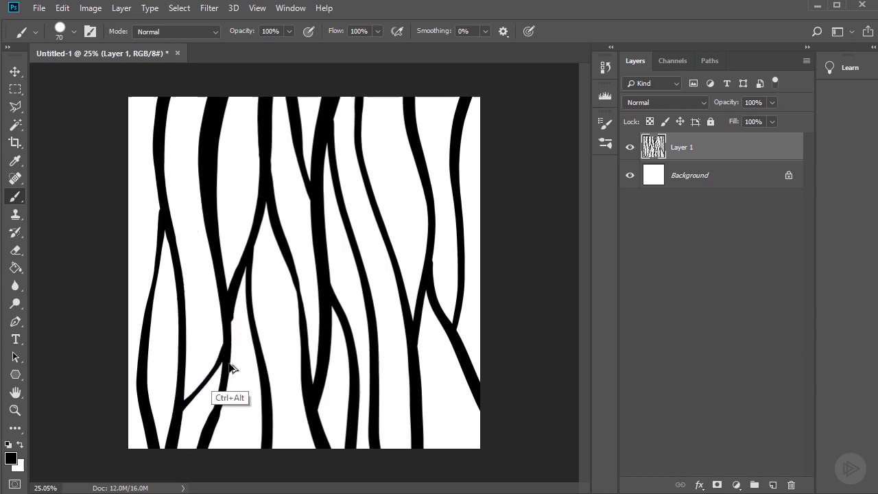
key(ctrl+alt+z)
mouse_move(207, 432)
mouse_down()
mouse_move(206, 362)
mouse_move(177, 278)
mouse_move(214, 418)
mouse_move(244, 456)
mouse_up()
key(ctrl+z)
key(ctrl+alt+z)
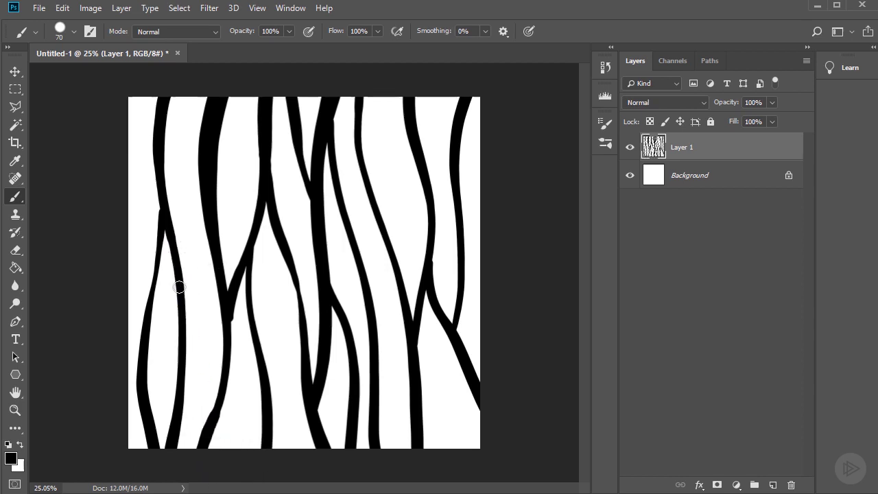
drag(176, 290, 192, 363)
drag(202, 404, 212, 460)
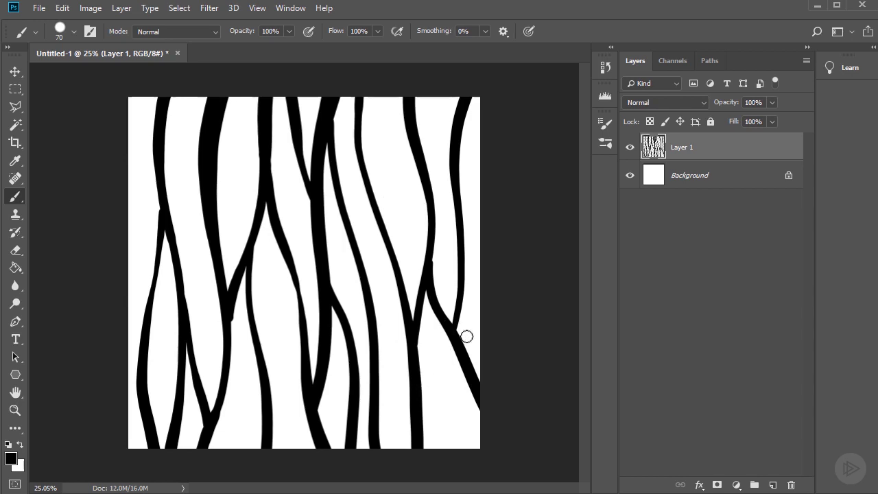
Add strands down the right side, including one from the top right to the bottom.
mouse_move(457, 350)
mouse_down()
mouse_move(449, 428)
mouse_move(456, 457)
mouse_move(460, 411)
mouse_up()
key(ctrl+z)
shift+click(451, 449)
key(ctrl+z)
key(ctrl+z)
mouse_move(375, 381)
mouse_down()
mouse_move(389, 314)
mouse_move(376, 205)
mouse_up()
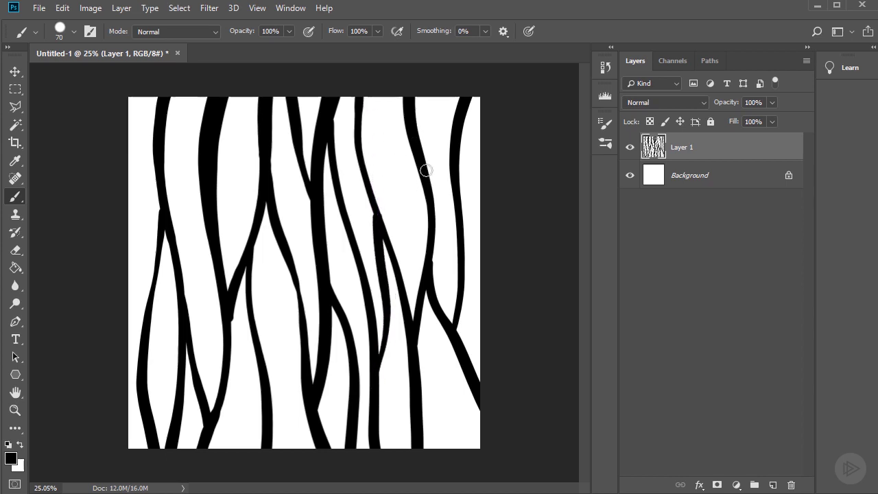
mouse_move(454, 168)
mouse_down()
mouse_move(440, 131)
mouse_move(459, 464)
mouse_move(455, 454)
mouse_up()
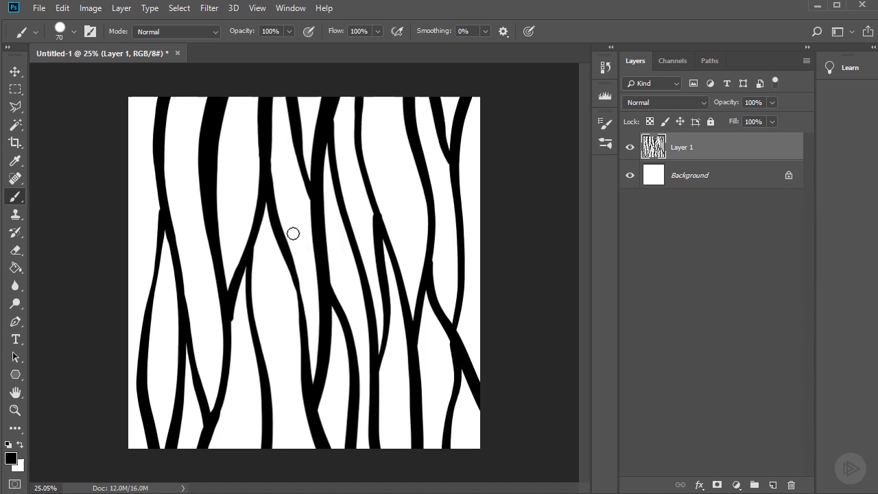
Apply Offset with 1024 px horizontal and vertical and Wrap Around to Layer 1.
click(209, 8)
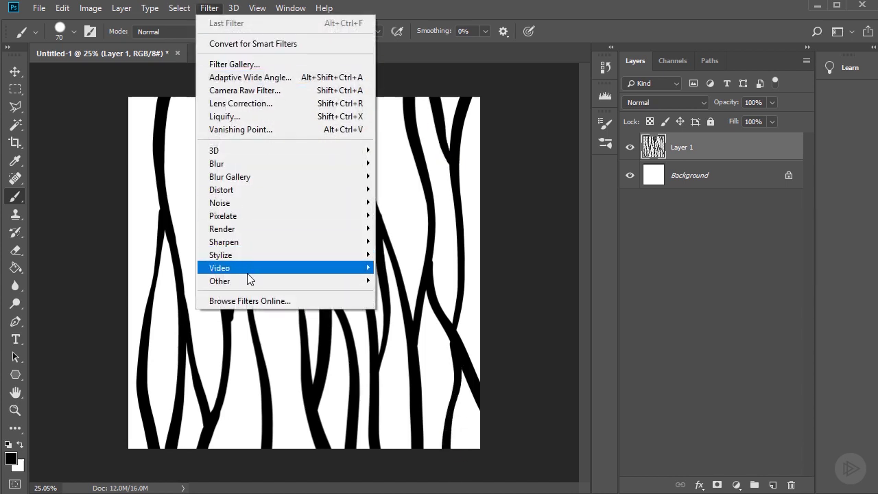
mouse_move(249, 279)
click(401, 345)
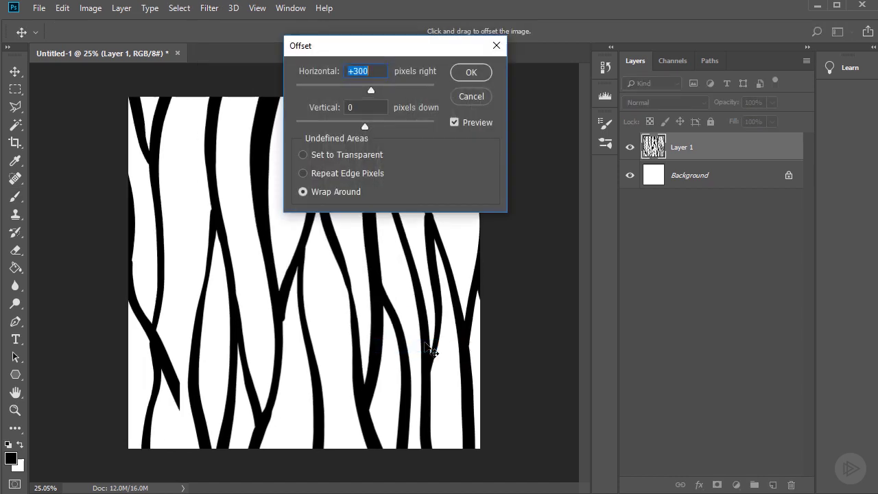
text(1024)
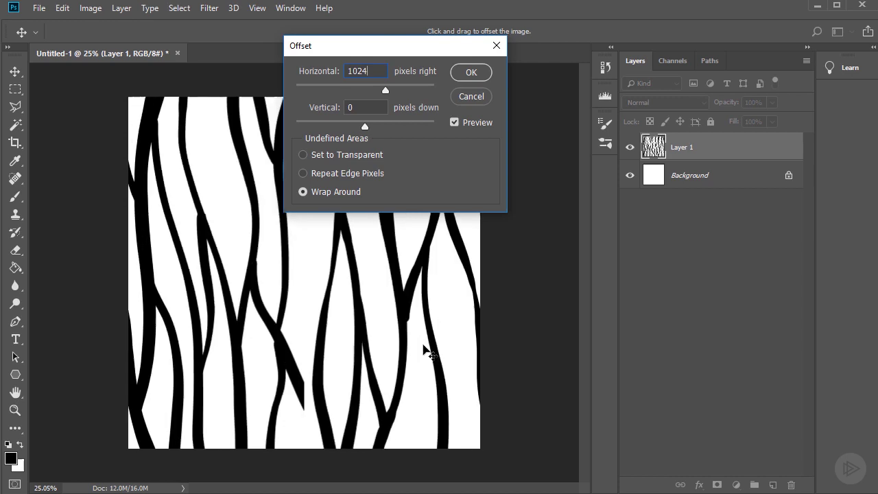
text(1024)
key(Return)
key(b)
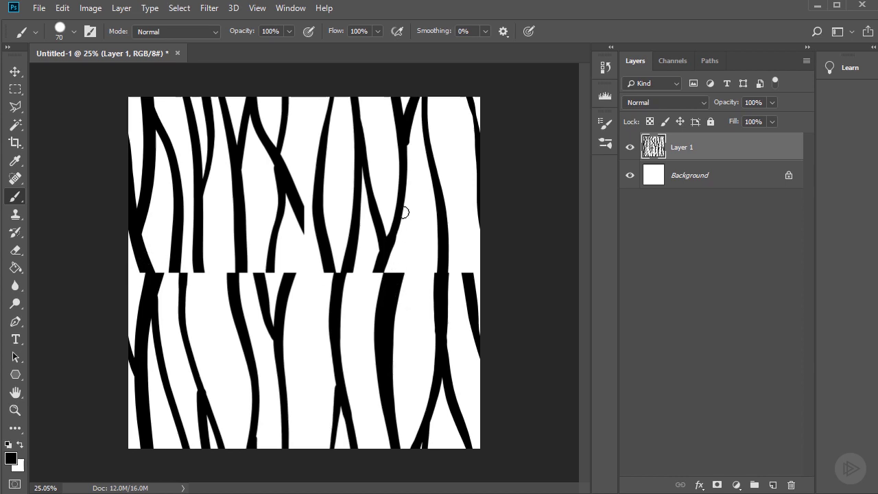
Add a layer mask to Layer 1 and bridge a strand gap across the seam.
mouse_move(385, 286)
mouse_down()
mouse_move(402, 185)
mouse_move(406, 220)
mouse_move(403, 201)
mouse_move(388, 308)
mouse_move(400, 224)
mouse_up()
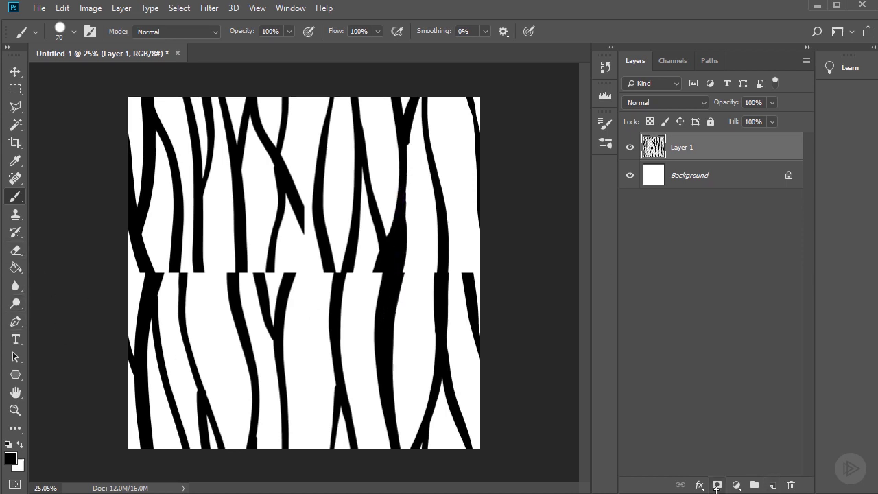
click(717, 485)
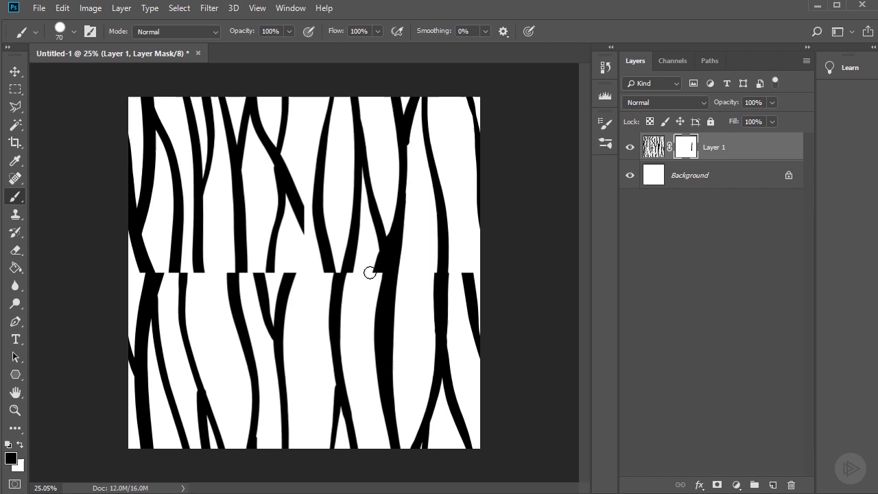
shift+click(372, 303)
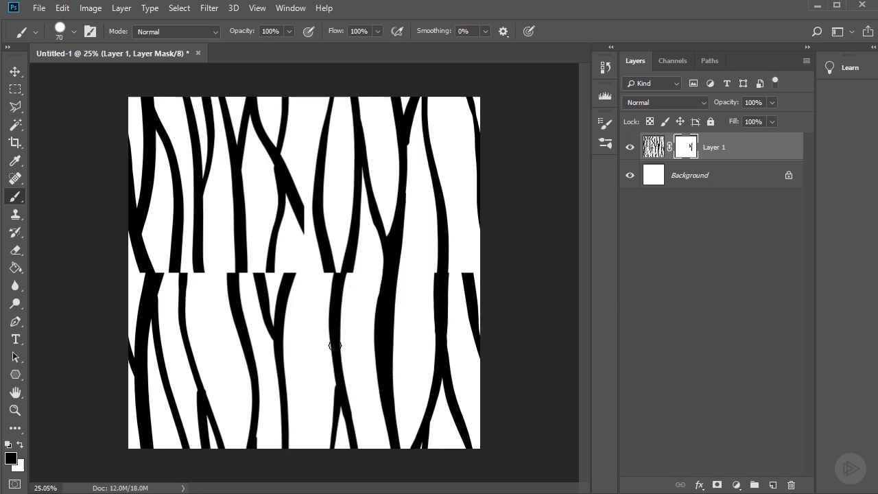
click(653, 147)
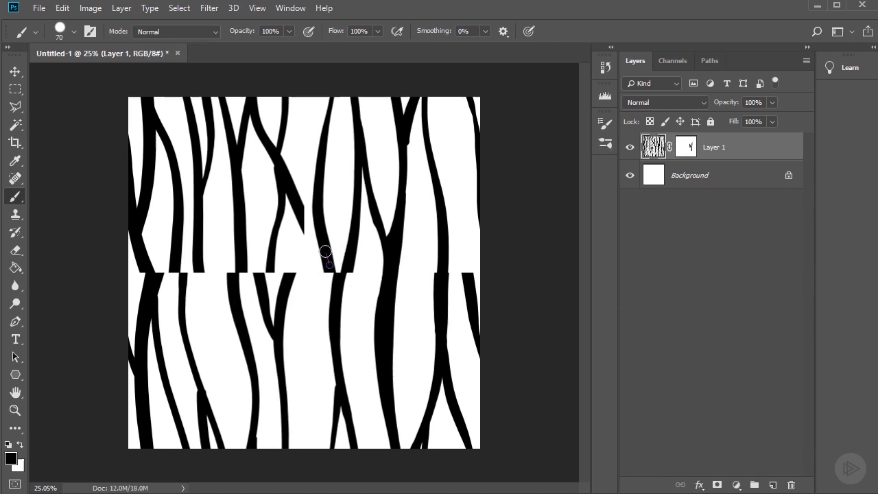
click(332, 284)
drag(325, 255, 337, 302)
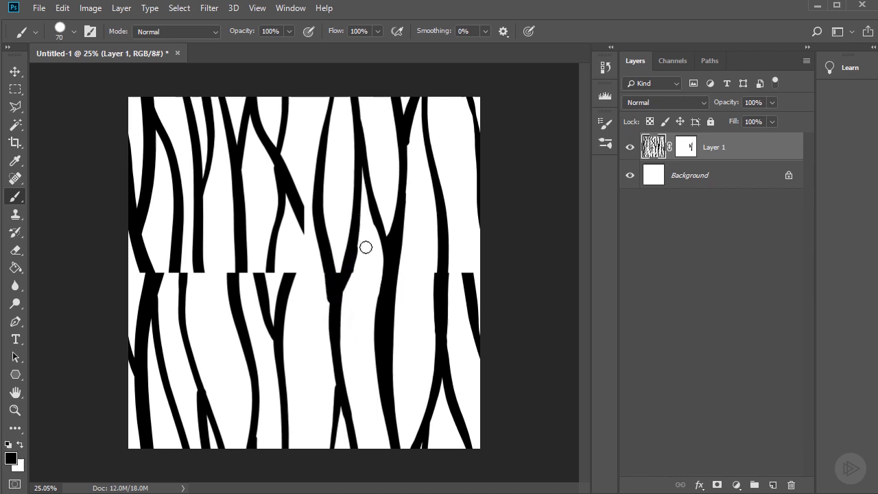
key(x)
key(x)
Mask out stray bits at the seam, then rejoin the upper and lower strand pieces.
click(686, 146)
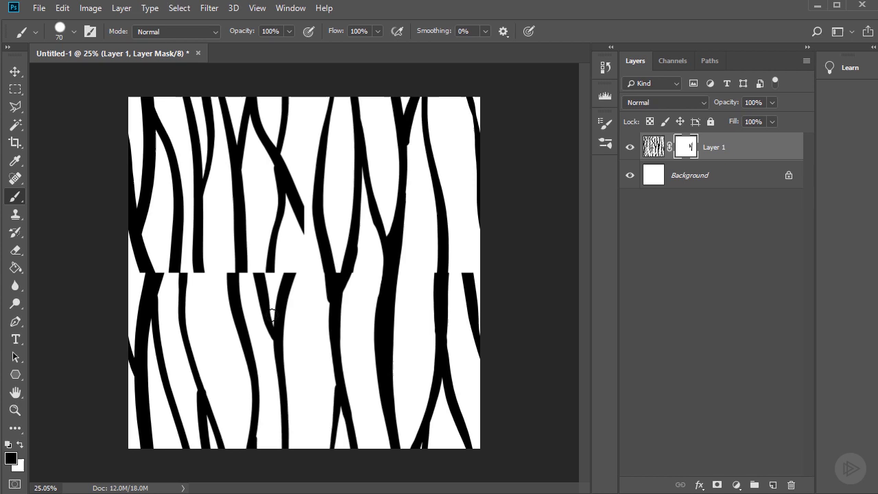
drag(337, 237, 318, 318)
drag(337, 253, 326, 337)
drag(363, 236, 347, 309)
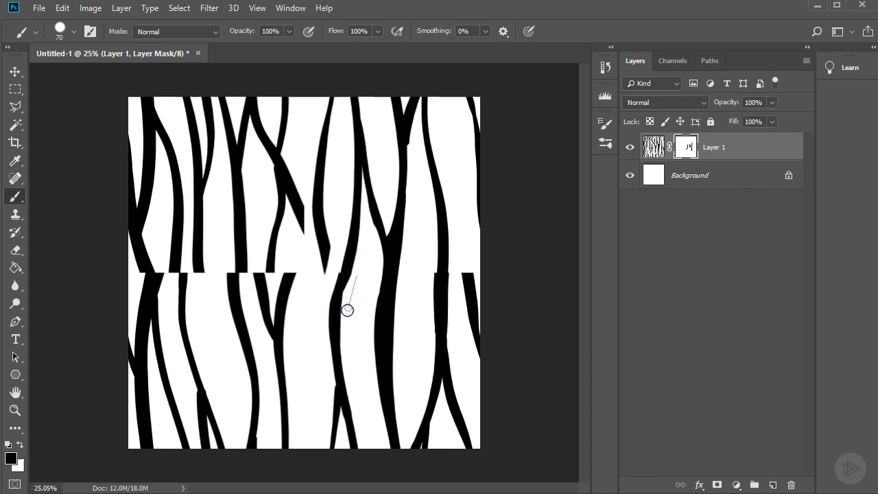
key(ctrl+2)
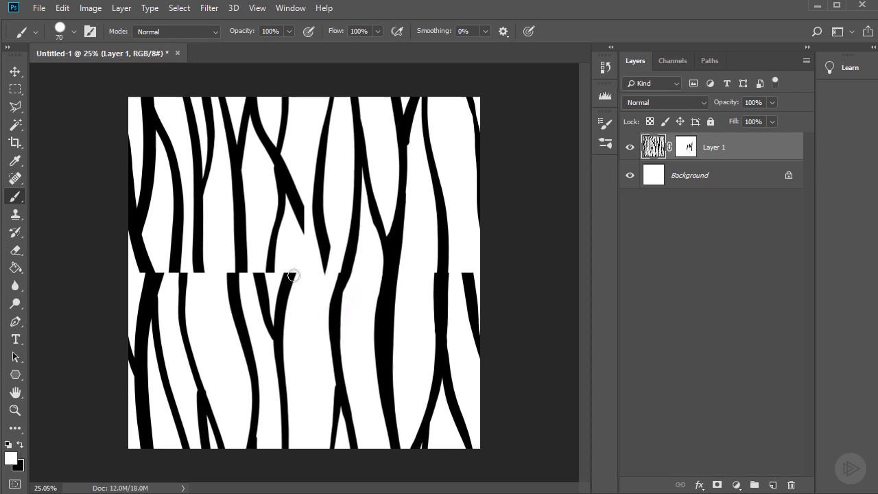
mouse_move(326, 247)
mouse_down()
mouse_move(334, 294)
mouse_move(331, 281)
mouse_up()
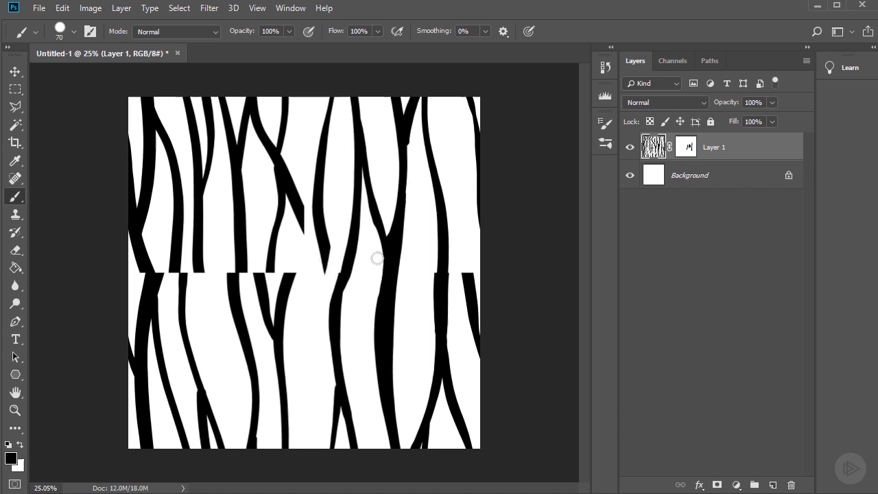
drag(326, 248, 333, 306)
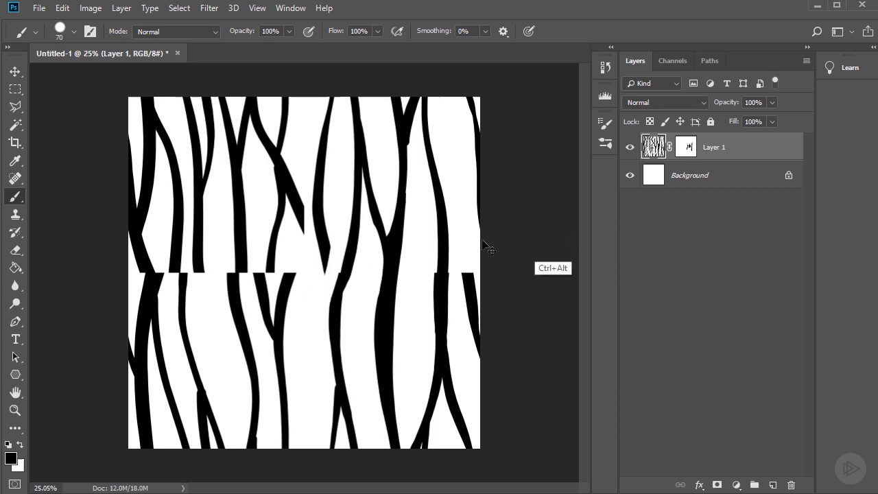
mouse_move(293, 197)
mouse_down()
mouse_move(337, 269)
mouse_move(279, 176)
mouse_move(325, 260)
mouse_up()
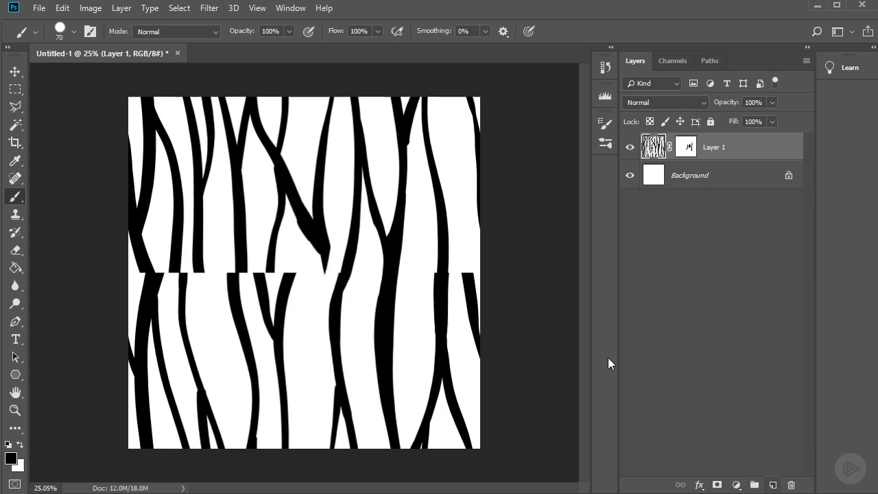
Add Layer 2 and paint strands through the seam, hiding a stub on Layer 1's mask.
click(773, 485)
mouse_move(323, 242)
mouse_down()
mouse_move(335, 338)
mouse_move(349, 207)
mouse_up()
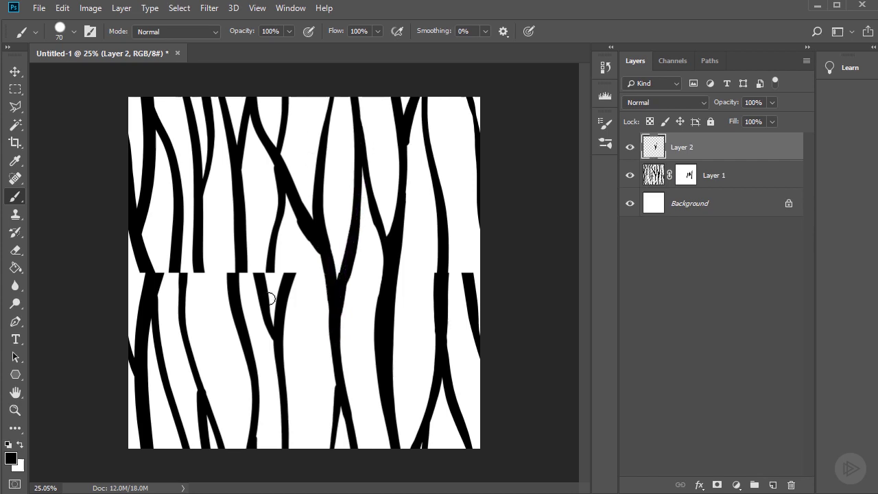
mouse_move(232, 293)
mouse_down()
mouse_move(240, 235)
mouse_move(233, 189)
mouse_move(269, 320)
mouse_move(239, 219)
mouse_move(253, 238)
mouse_up()
key(x)
key(x)
key(alt+bracketleft)
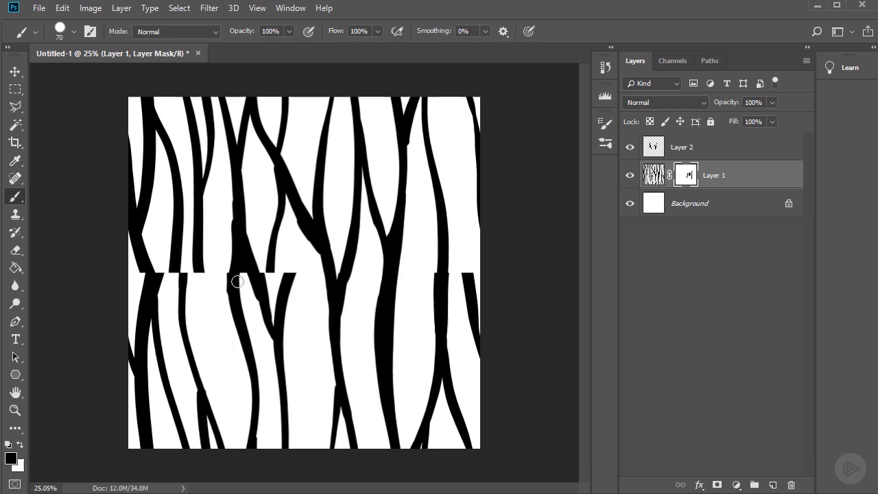
drag(271, 300, 277, 319)
Join the left-side strands across the seam on Layer 2, masking overlapping pieces on Layer 1.
key(alt+bracketright)
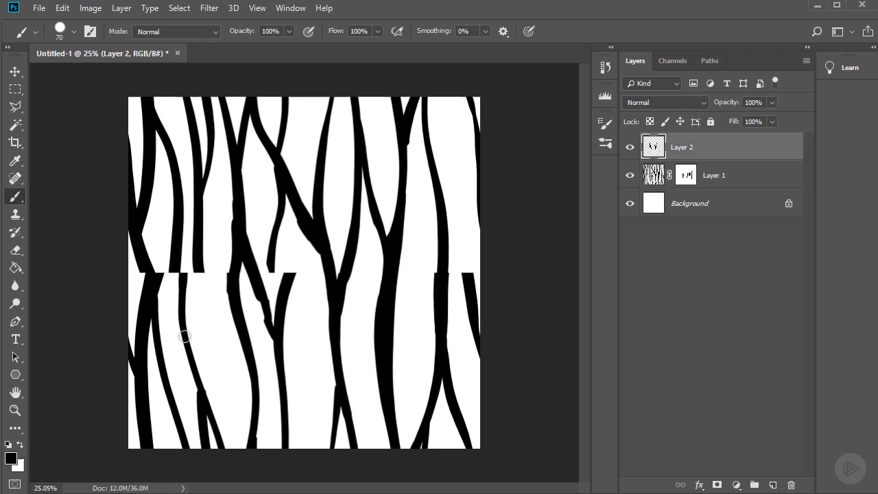
drag(184, 336, 199, 168)
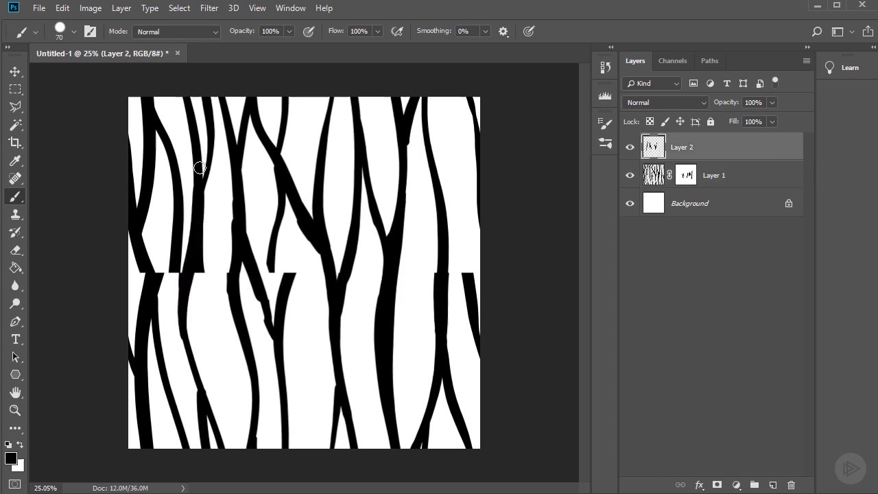
key(alt+bracketleft)
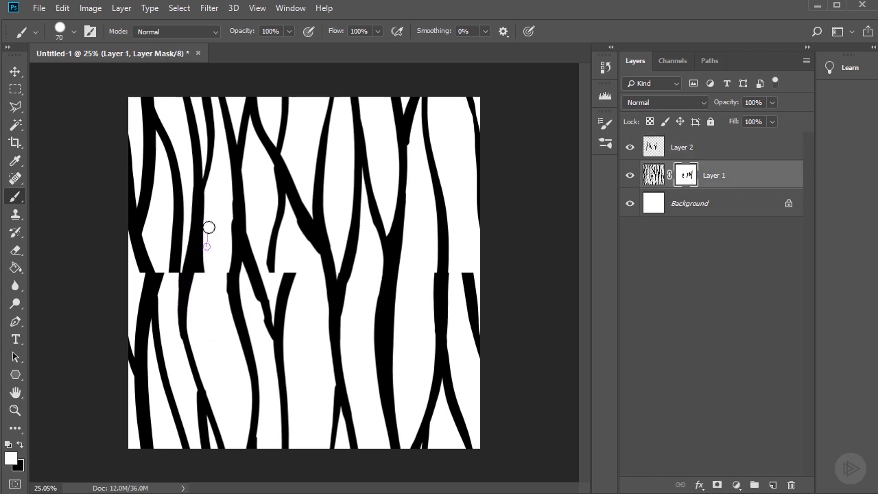
mouse_move(206, 251)
mouse_down()
mouse_move(190, 317)
mouse_move(213, 215)
mouse_up()
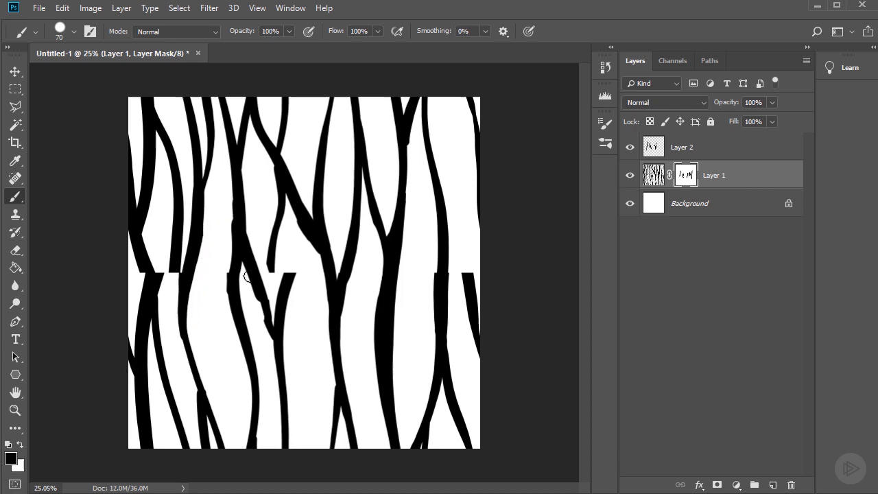
key(alt+bracketright)
mouse_move(176, 238)
mouse_down()
mouse_move(185, 369)
mouse_move(221, 442)
mouse_up()
click(686, 175)
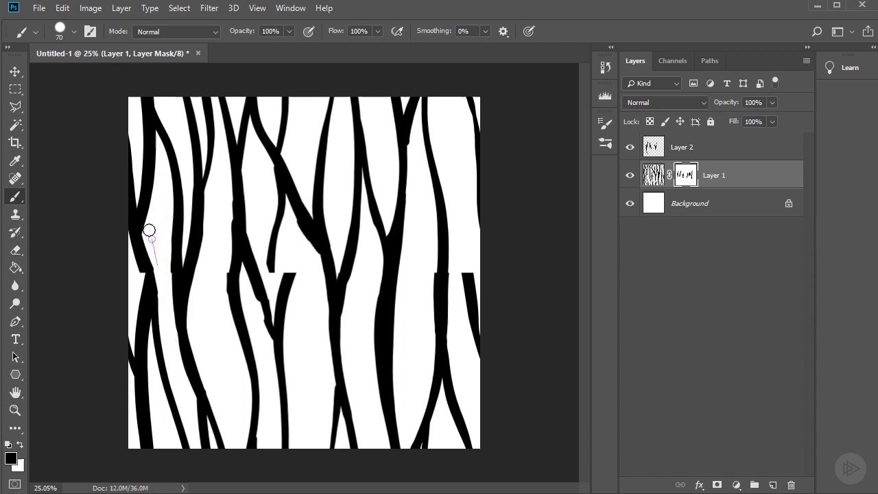
key(ctrl+2)
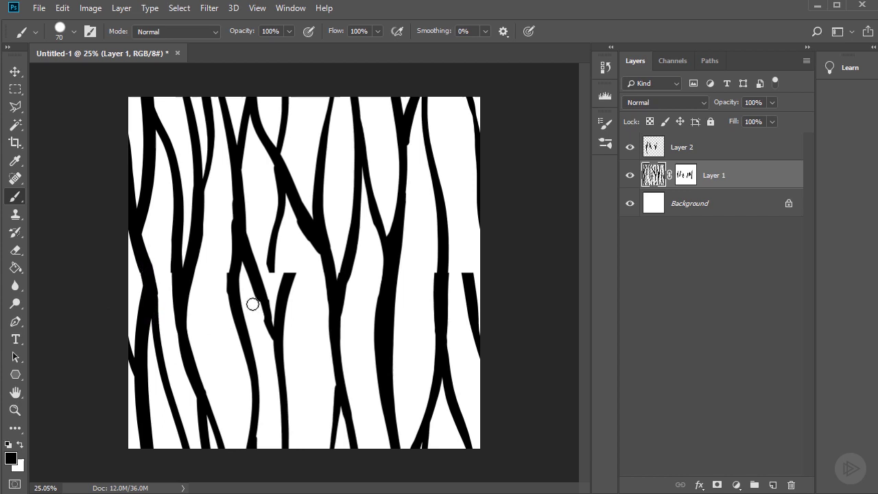
Paint a thin branch joining the diagonal branch and mask out the stub near the seam.
drag(284, 283, 304, 179)
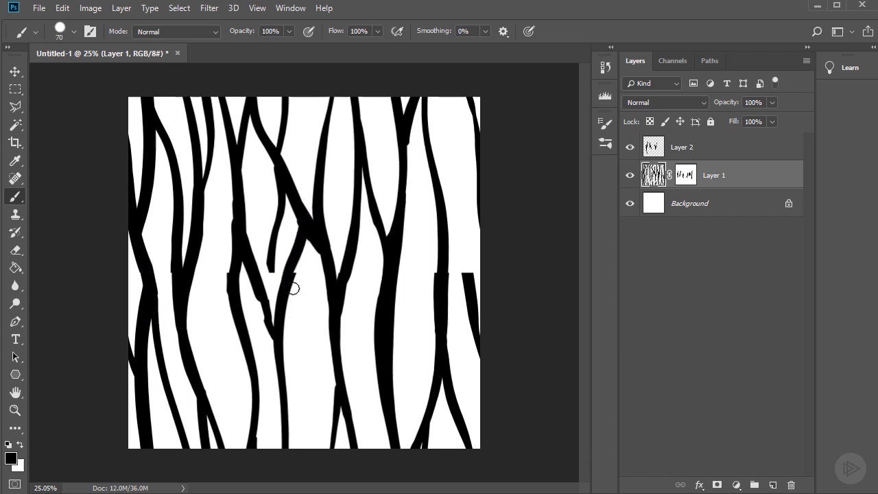
key(ctrl+backslash)
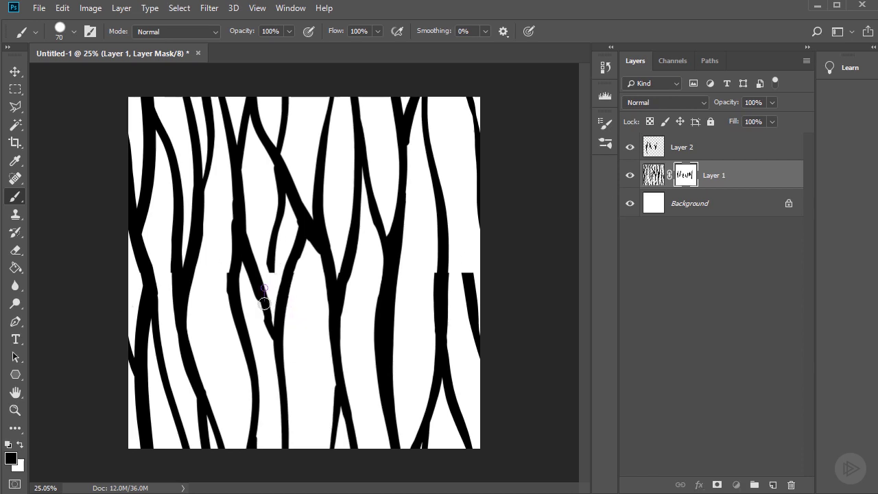
key(alt+bracketright)
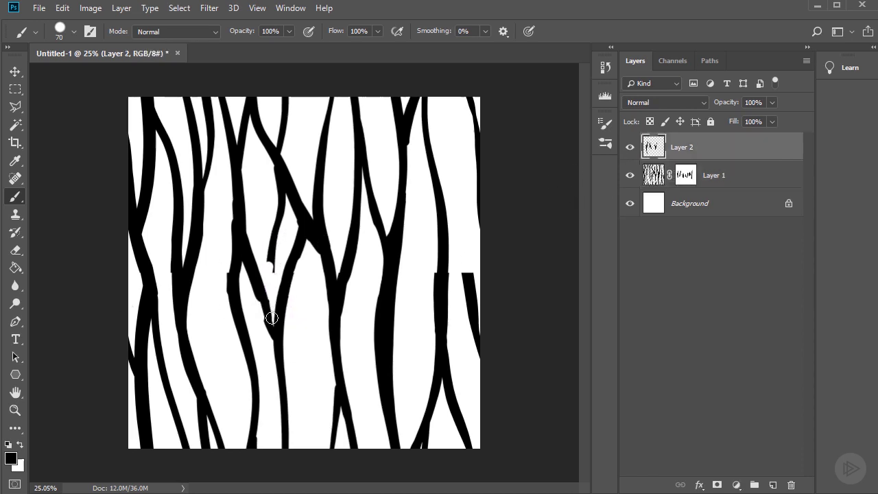
drag(260, 297, 296, 194)
key(ctrl+z)
key(alt+bracketleft)
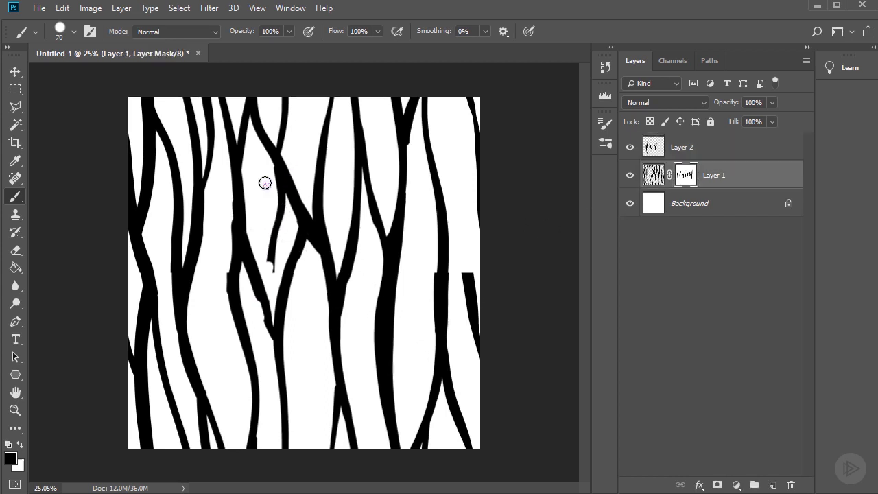
mouse_move(265, 183)
mouse_down()
mouse_move(267, 171)
mouse_move(274, 182)
mouse_move(261, 155)
mouse_move(285, 210)
mouse_up()
key(x)
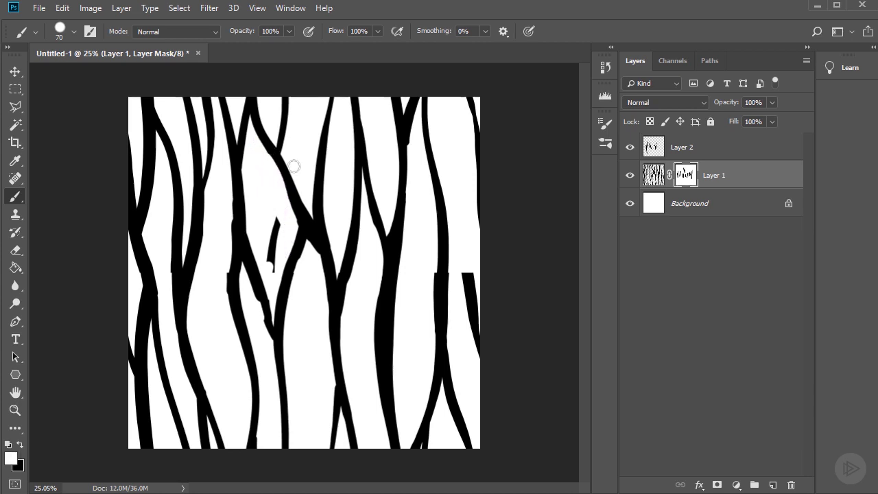
key(x)
drag(278, 212, 270, 279)
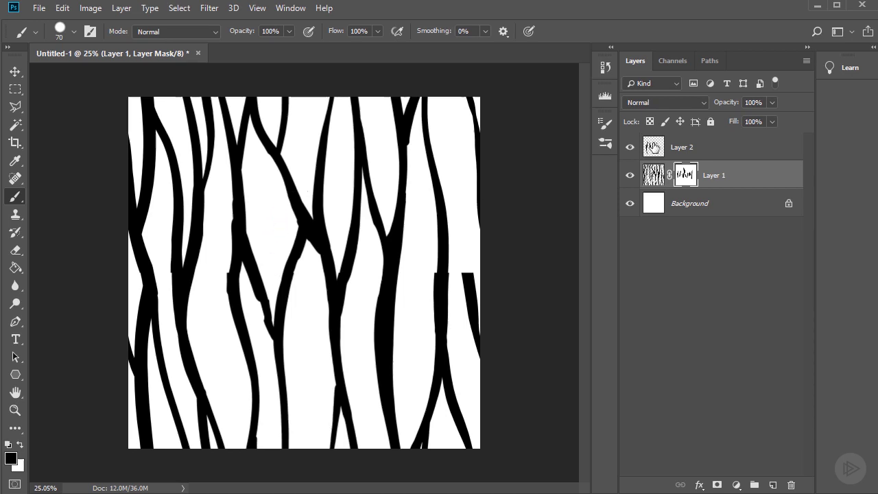
Thicken the diagonal branch on Layer 2 and close gaps in the right-hand branches.
click(653, 147)
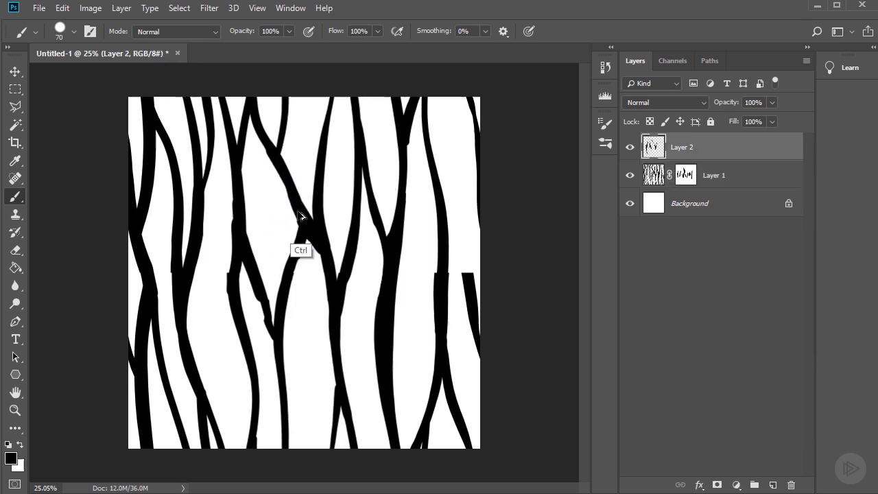
drag(290, 186, 318, 249)
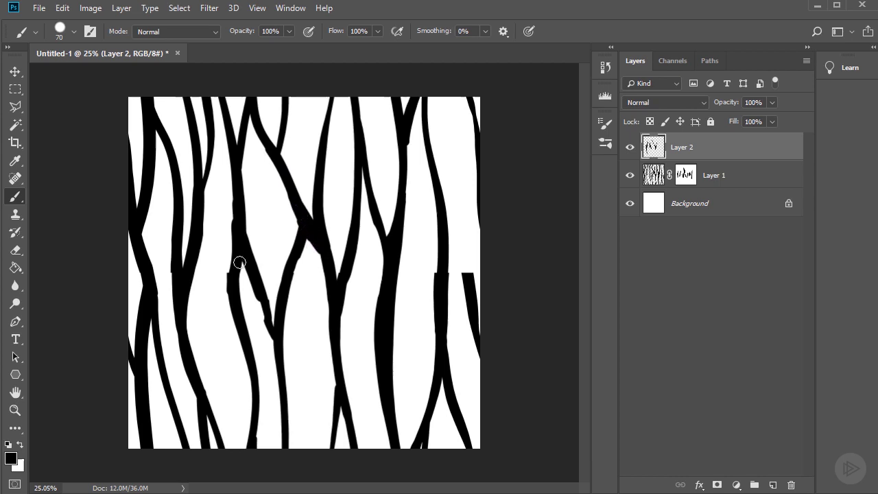
mouse_move(229, 284)
mouse_down()
mouse_move(233, 161)
mouse_move(219, 279)
mouse_move(228, 185)
mouse_up()
click(686, 175)
key(alt+bracketright)
drag(439, 291, 439, 184)
mouse_move(470, 294)
mouse_down()
mouse_move(462, 240)
mouse_move(425, 144)
mouse_move(432, 178)
mouse_up()
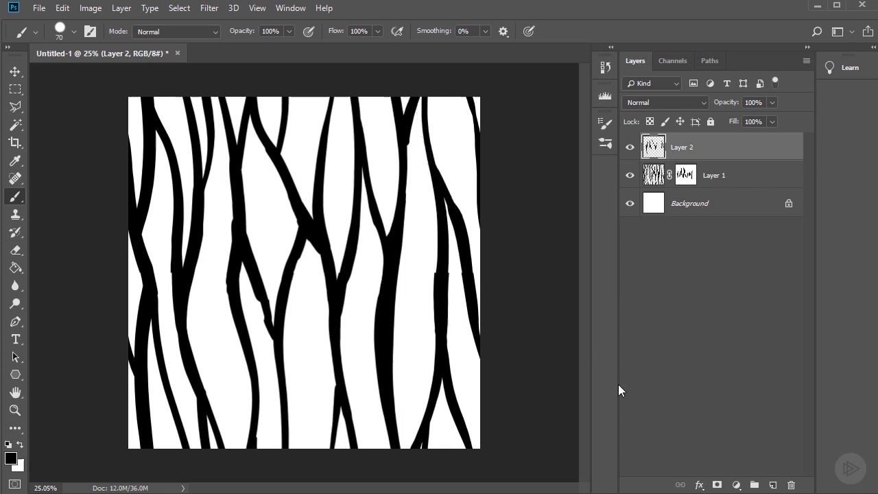
Merge Layer 1 and Layer 2 into a single layer.
shift+click(725, 177)
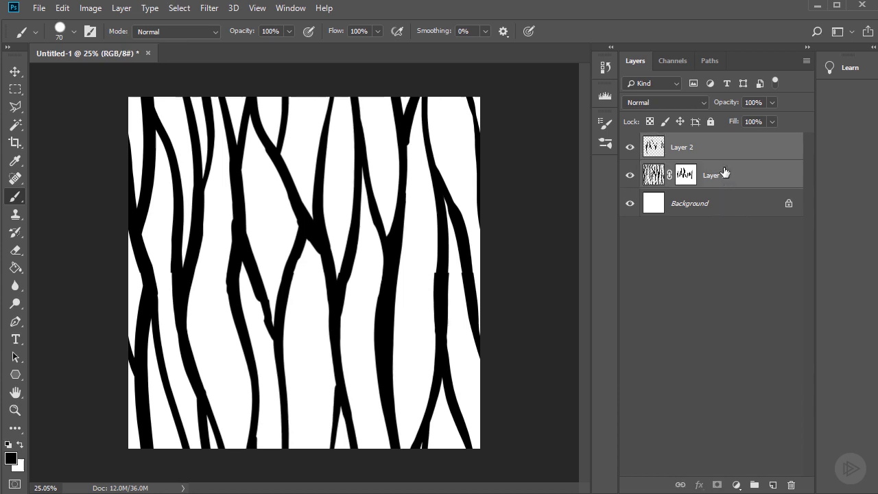
right_click(725, 171)
click(755, 419)
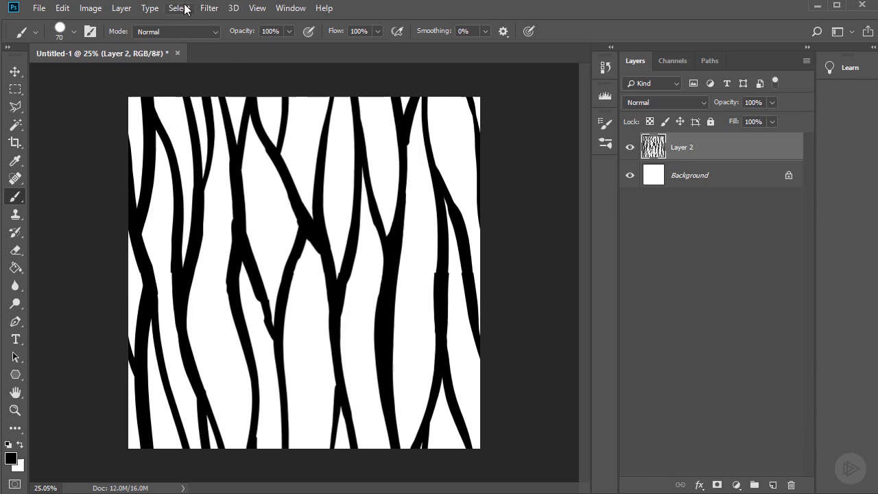
Apply the wrap-around Offset filter again to shift the repaired seam to the edges.
click(209, 7)
mouse_move(240, 280)
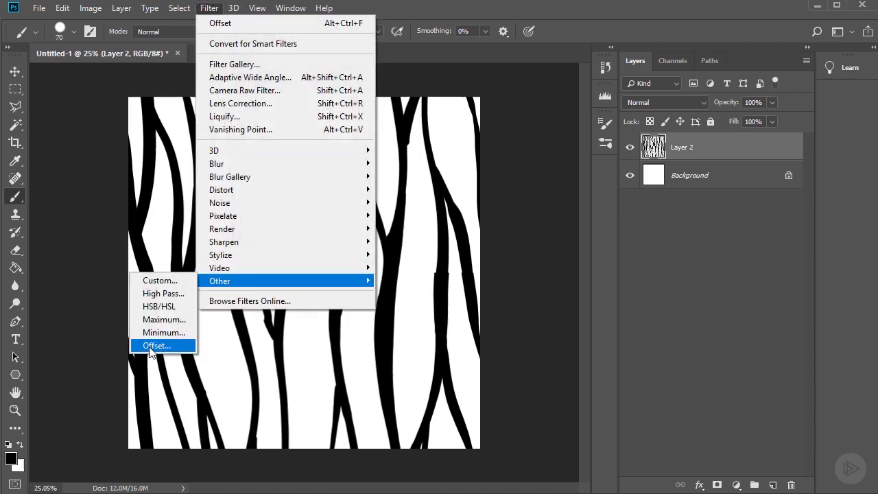
click(155, 345)
click(473, 74)
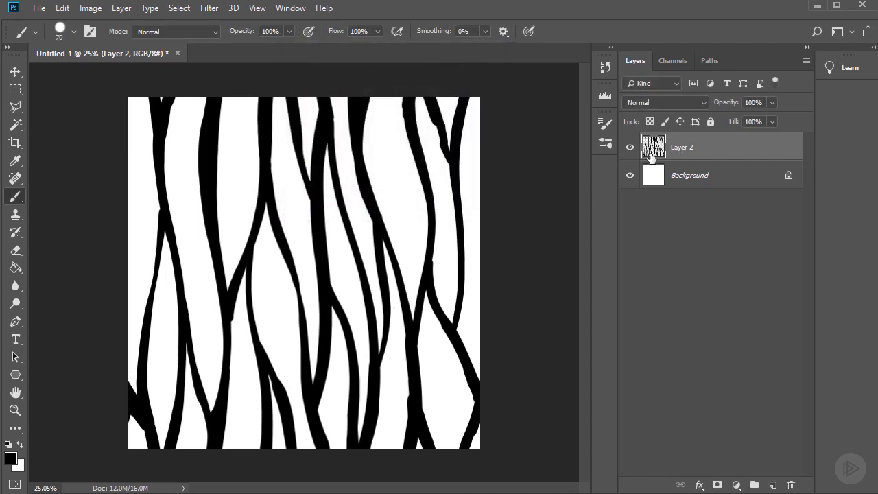
Add a black Stroke effect of about 10 px to Layer 2 through Blending Options.
right_click(681, 141)
click(707, 55)
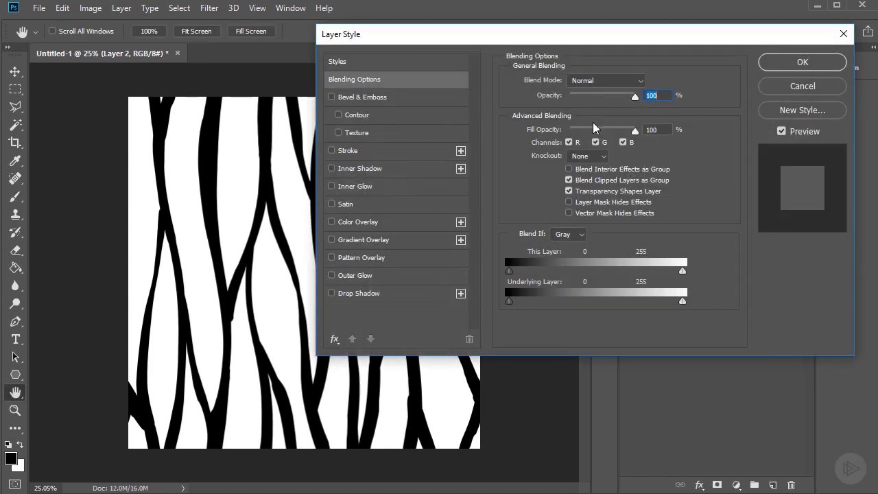
drag(427, 42, 421, 78)
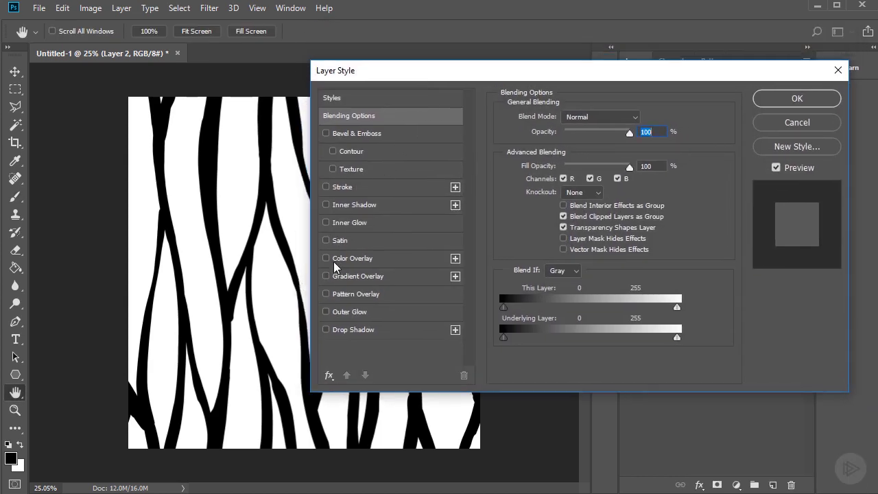
click(341, 188)
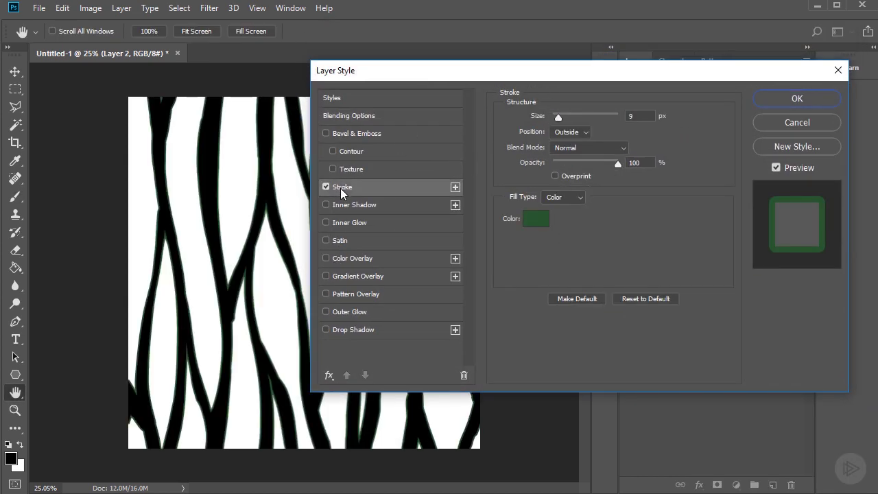
click(513, 221)
click(220, 218)
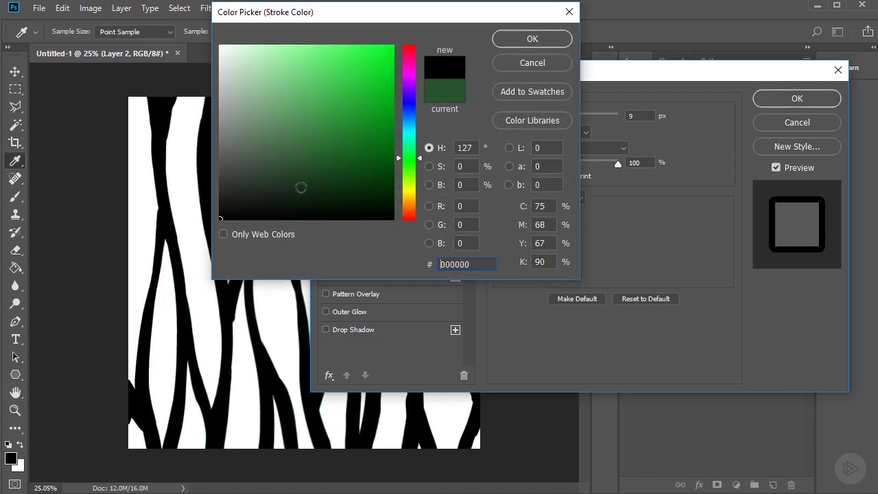
click(511, 41)
drag(557, 112, 559, 116)
drag(629, 77, 420, 334)
key(b)
key(Return)
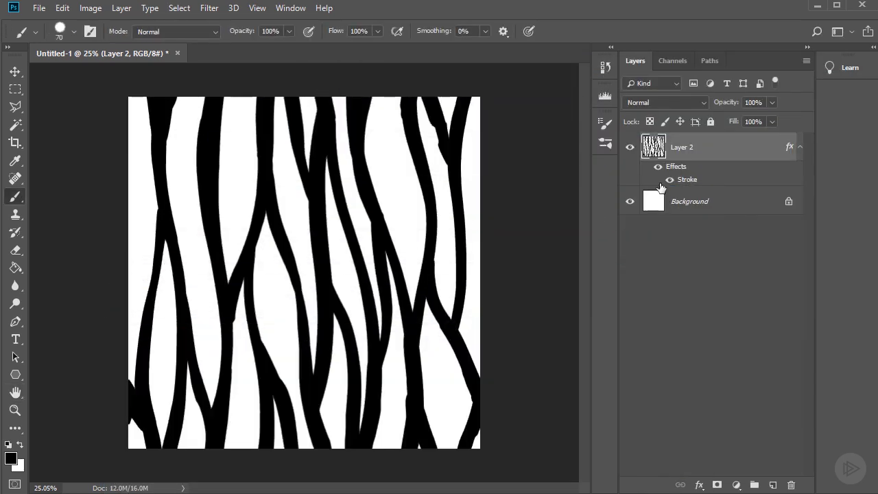
Create a new empty layer and merge Layer 2 into it as Layer 3.
click(773, 484)
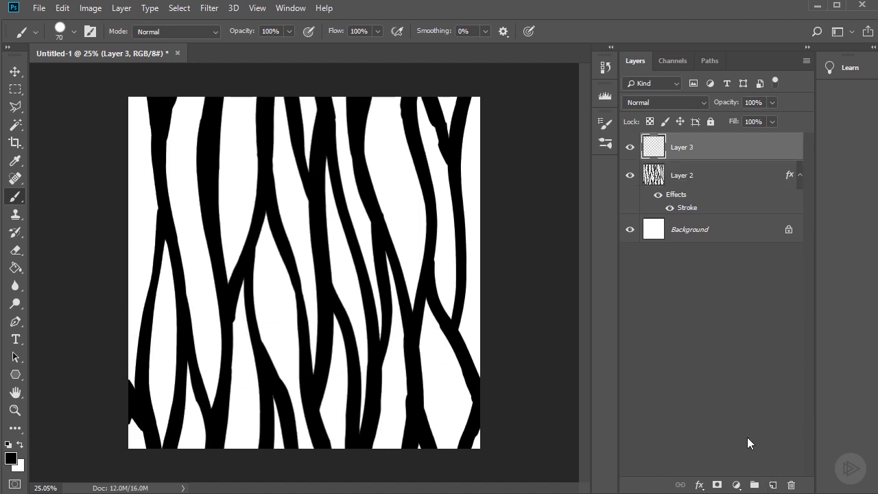
right_click(694, 179)
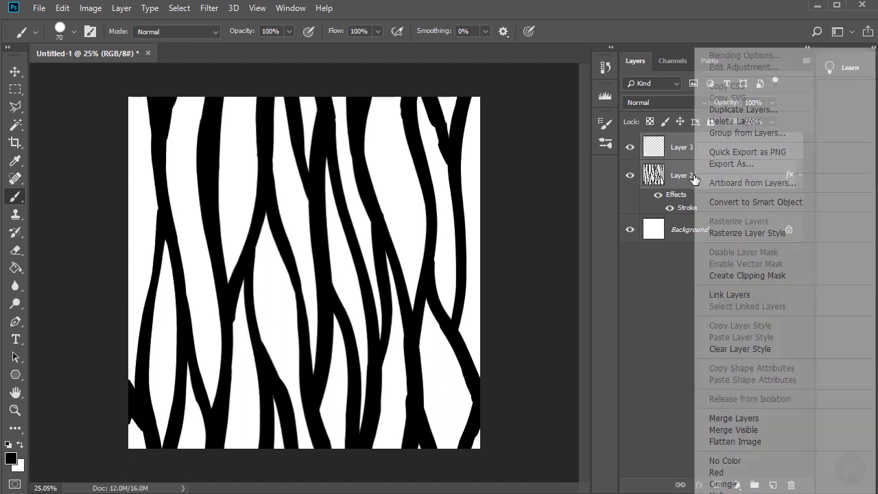
click(720, 416)
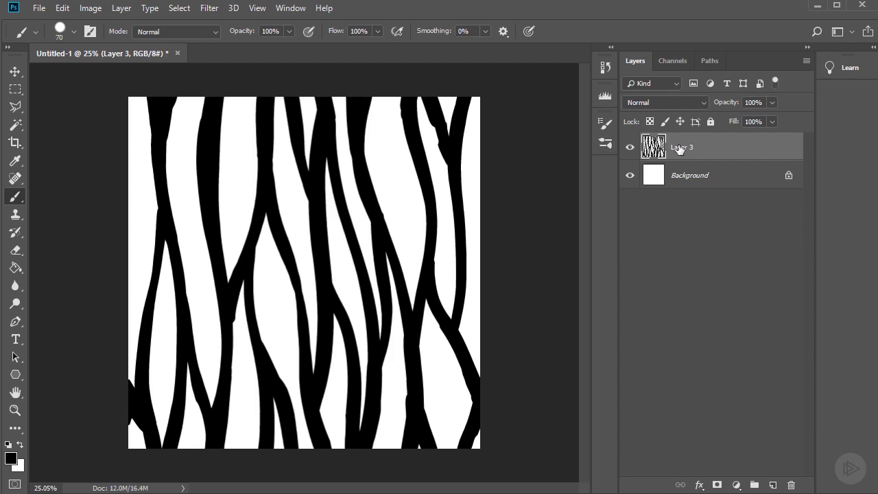
Enable a white Inner Glow on Layer 3 and set its size to 43 px.
right_click(686, 148)
click(748, 59)
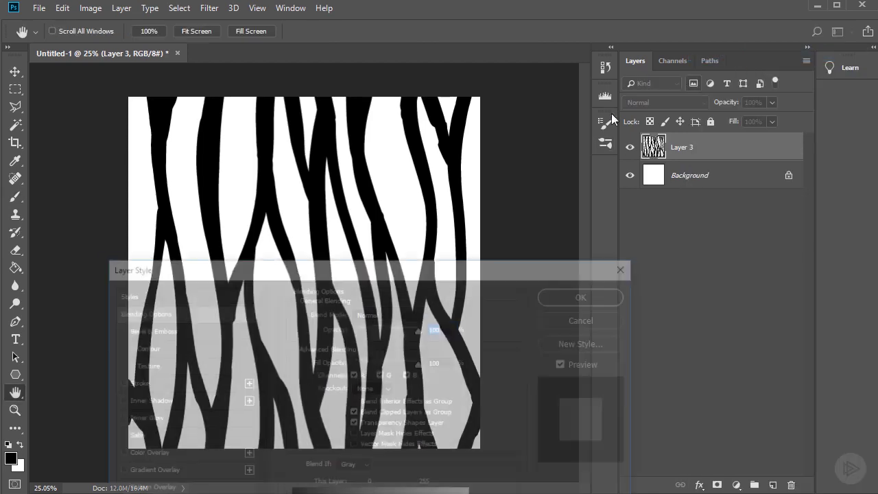
drag(378, 272, 590, 85)
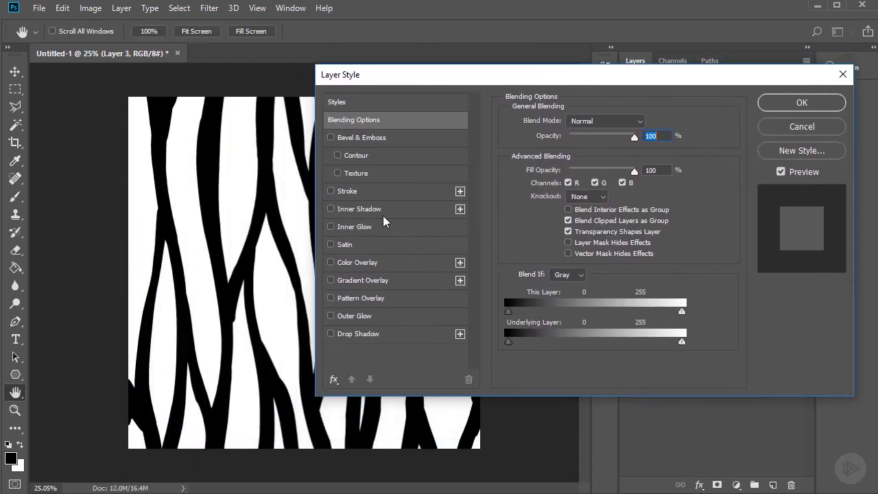
click(349, 231)
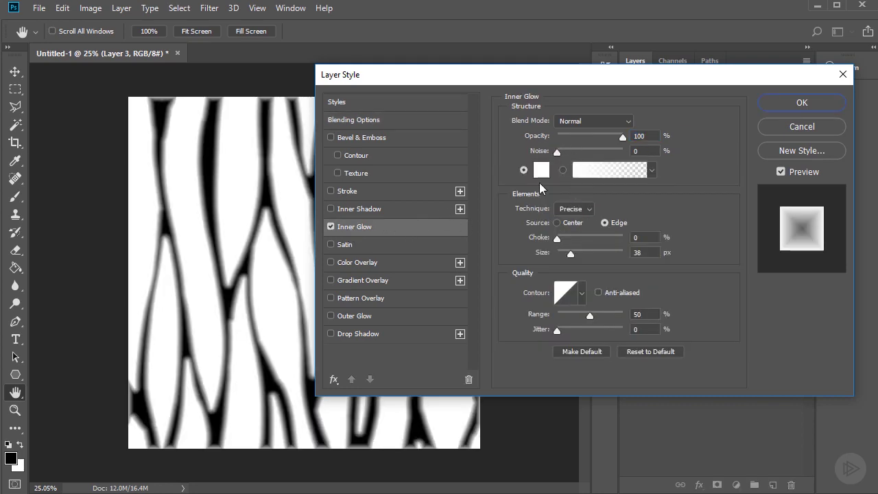
click(542, 171)
click(532, 38)
drag(622, 136, 641, 140)
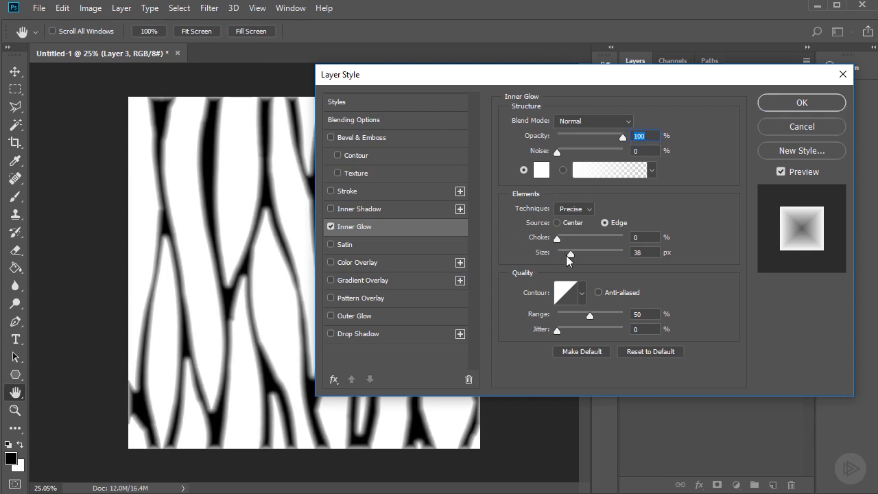
drag(567, 259, 572, 257)
drag(564, 76, 709, 32)
mouse_move(720, 215)
mouse_down()
mouse_move(728, 212)
mouse_move(719, 209)
mouse_up()
drag(718, 211, 718, 212)
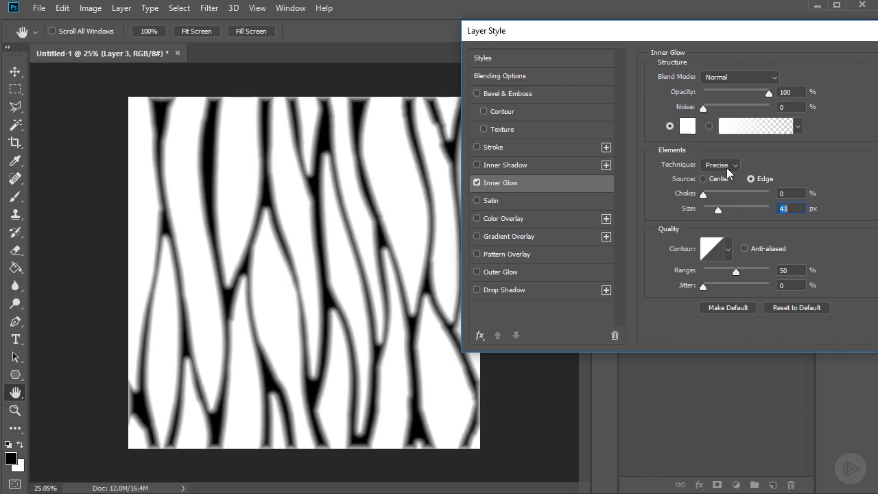
Confirm the inner glow, duplicate Layer 3 and hide the original.
key(Return)
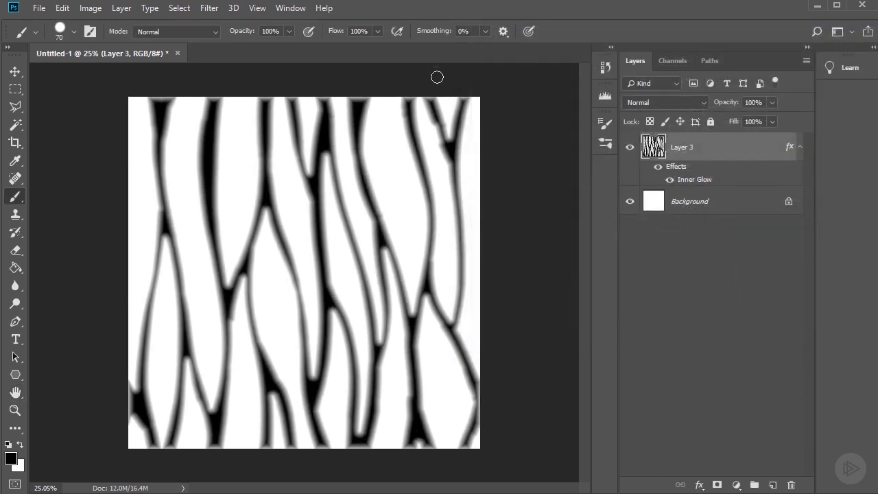
drag(723, 171, 773, 484)
click(630, 201)
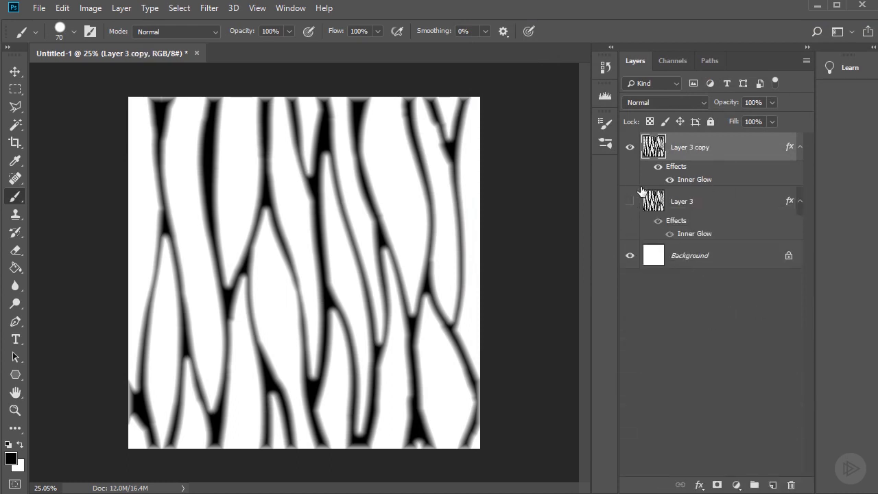
Apply Filter > Other > Offset with Wrap Around to Layer 3 copy.
click(208, 8)
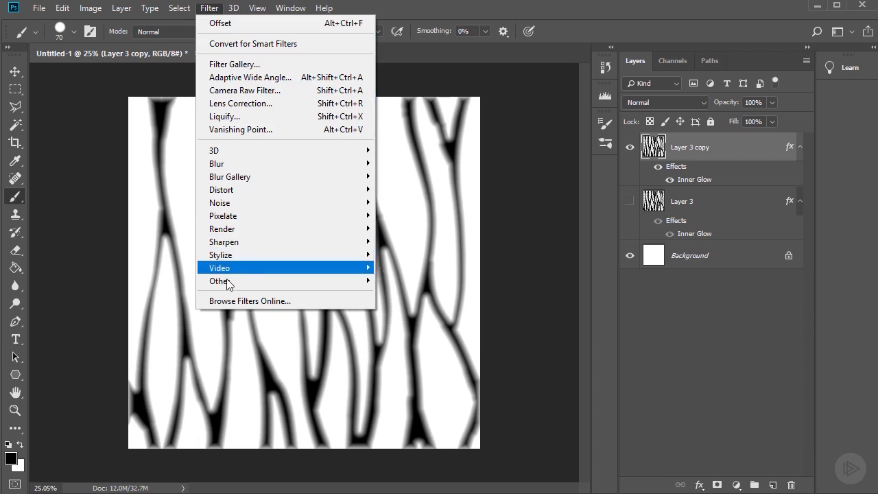
mouse_move(216, 285)
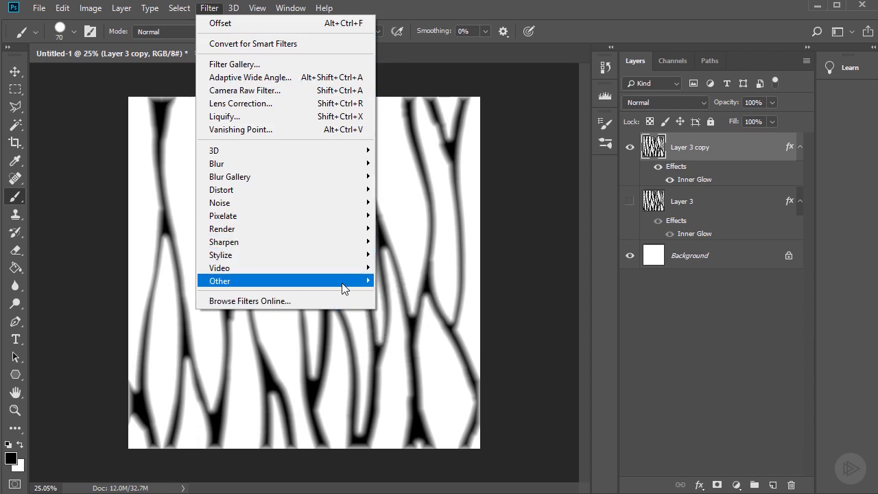
click(399, 345)
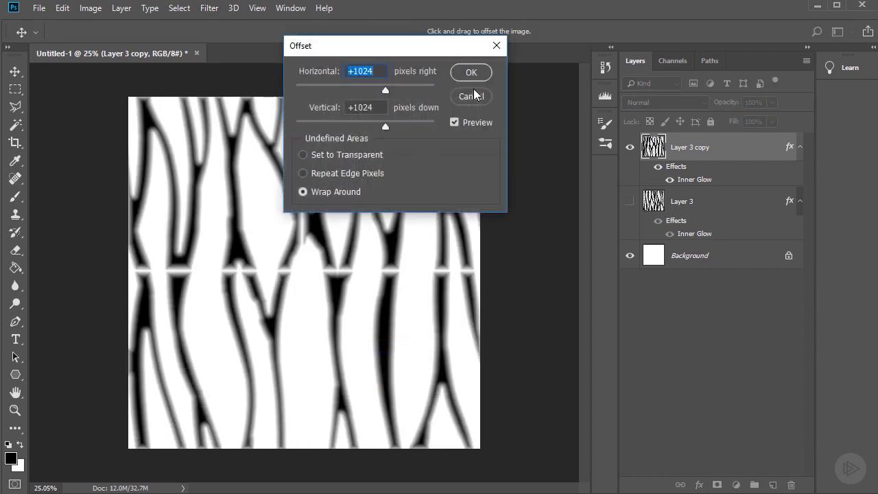
click(485, 72)
key(b)
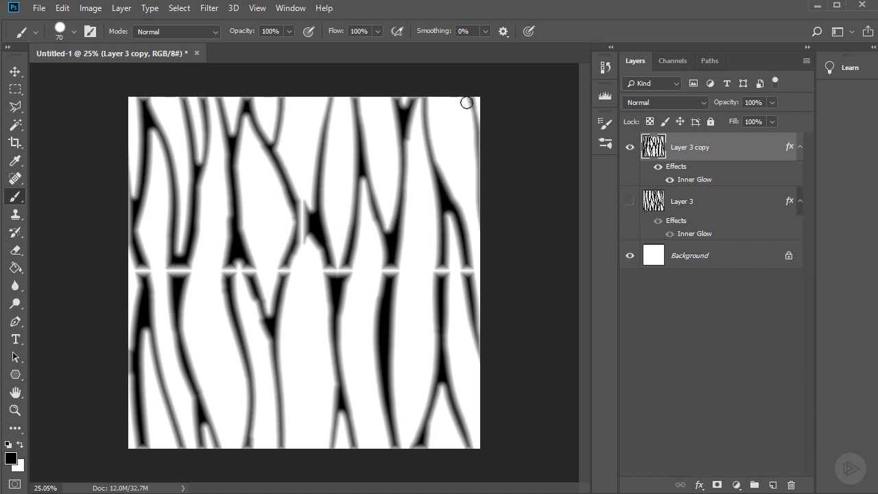
Undo the offset, then merge a new empty layer with Layer 3 copy into Layer 4.
key(ctrl+z)
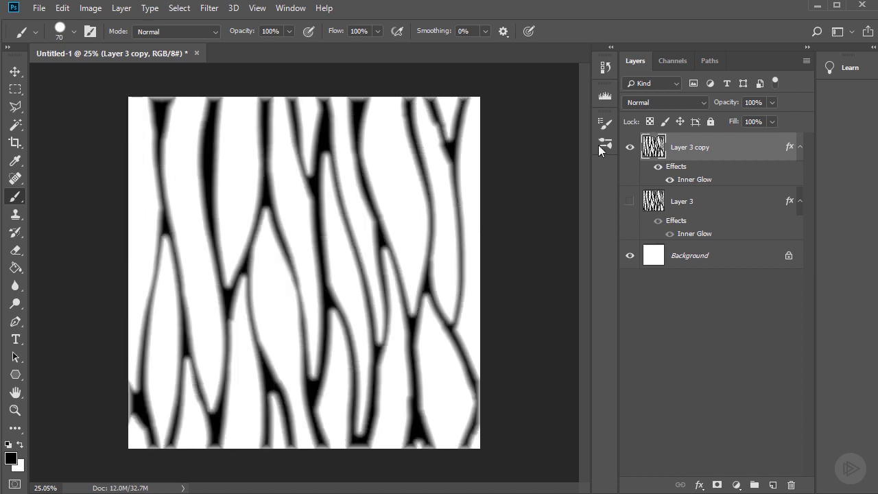
click(772, 485)
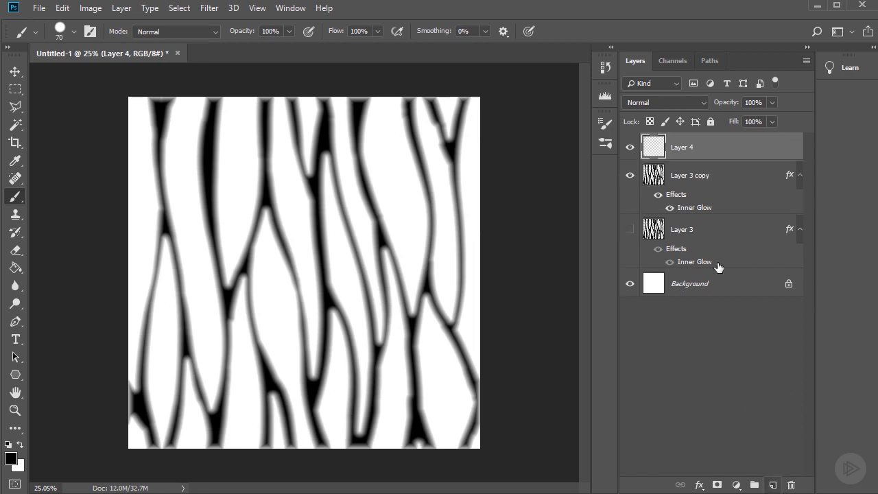
shift+click(703, 177)
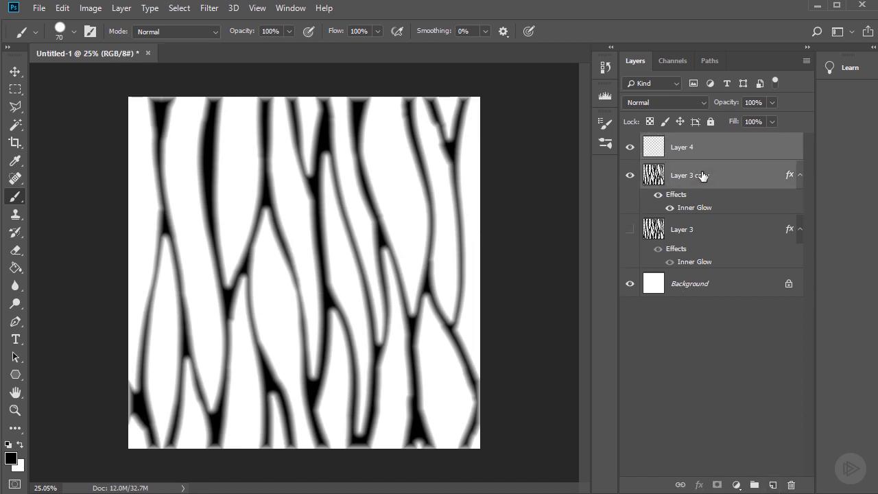
right_click(703, 177)
click(737, 418)
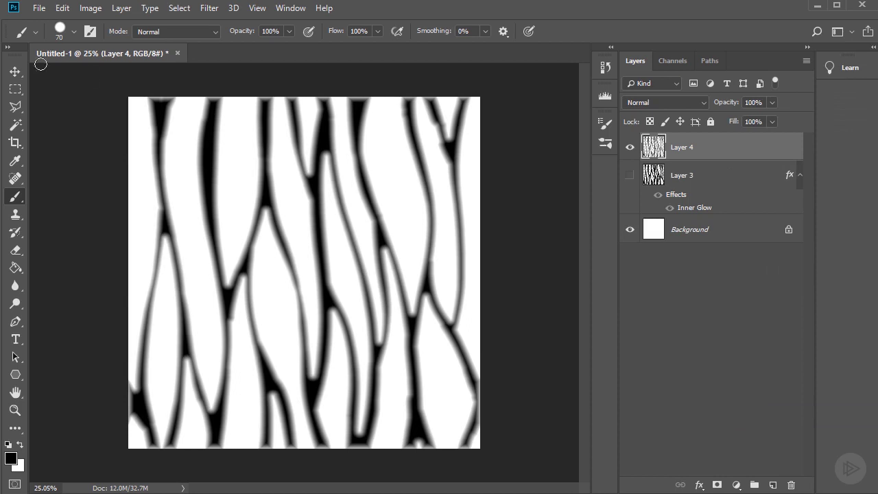
Scale Layer 4 up to about 102% and crop the overhang to the canvas edges.
key(v)
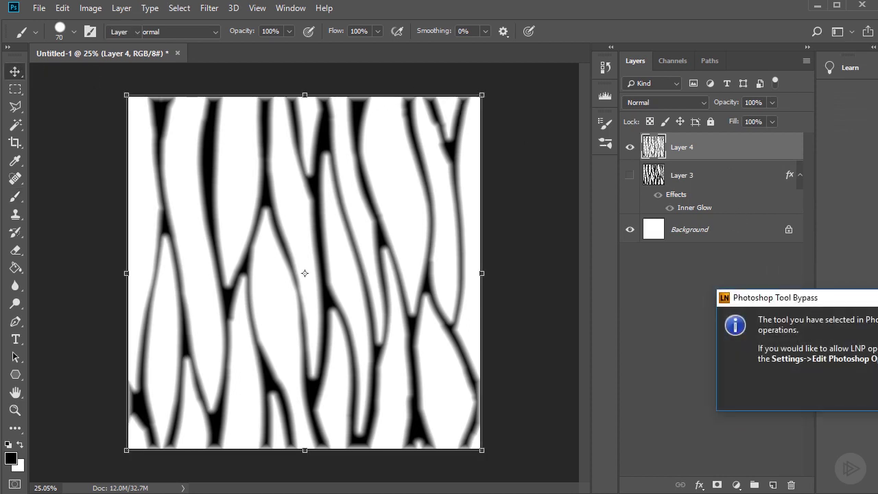
drag(487, 92, 492, 88)
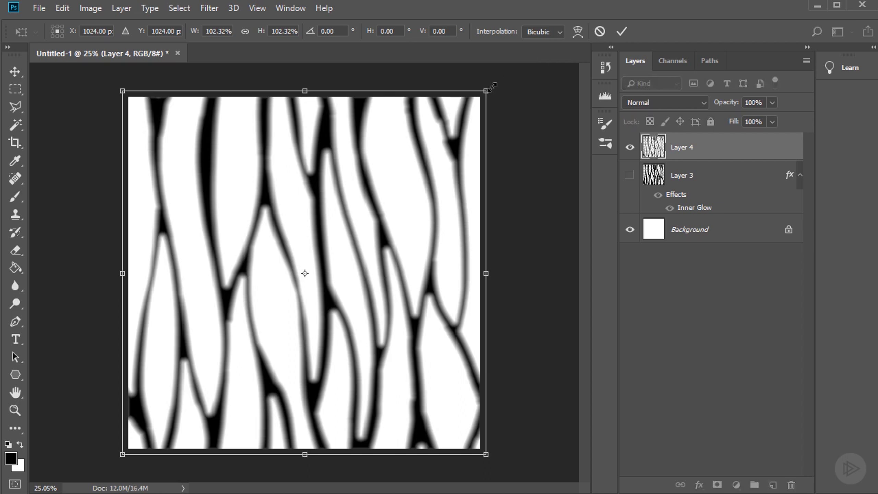
key(Return)
click(203, 9)
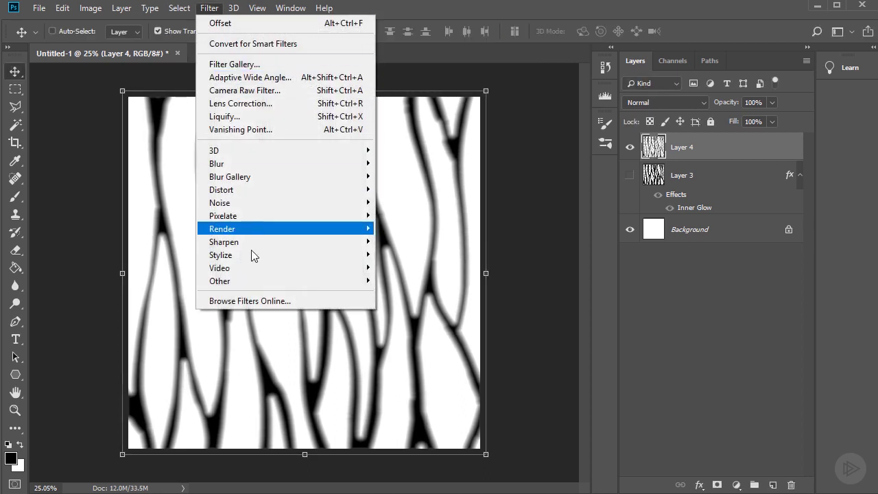
click(70, 113)
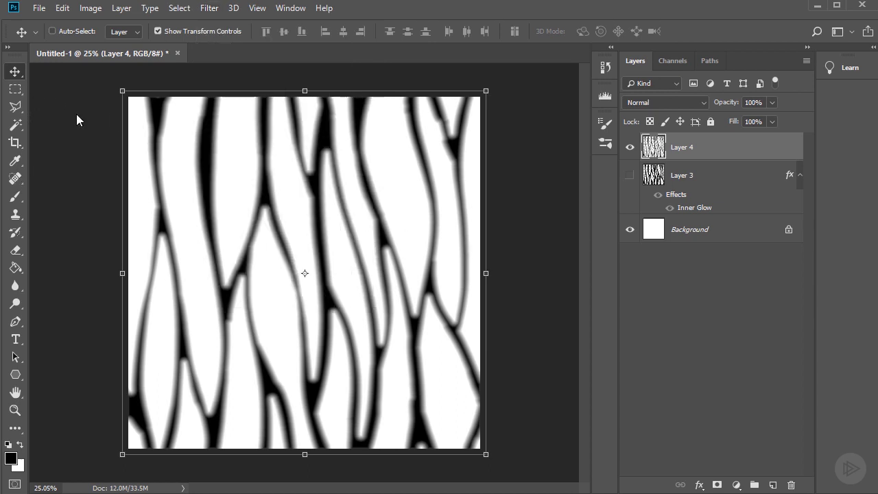
click(14, 143)
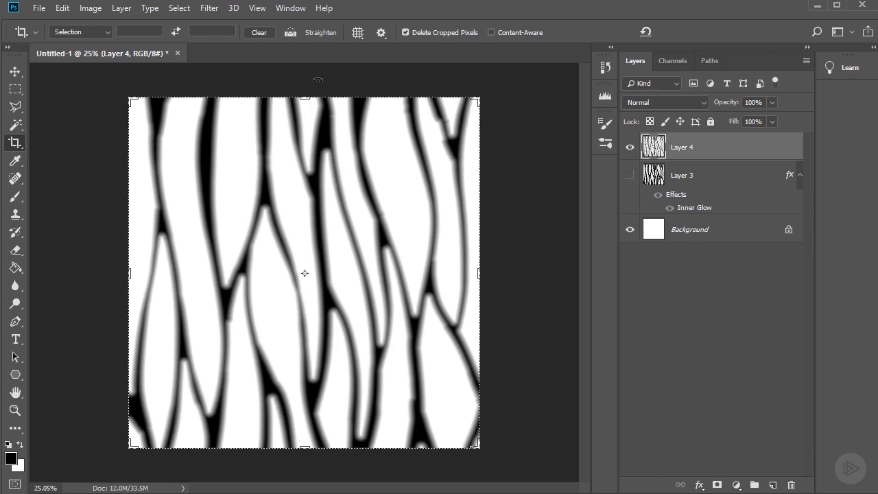
key(Return)
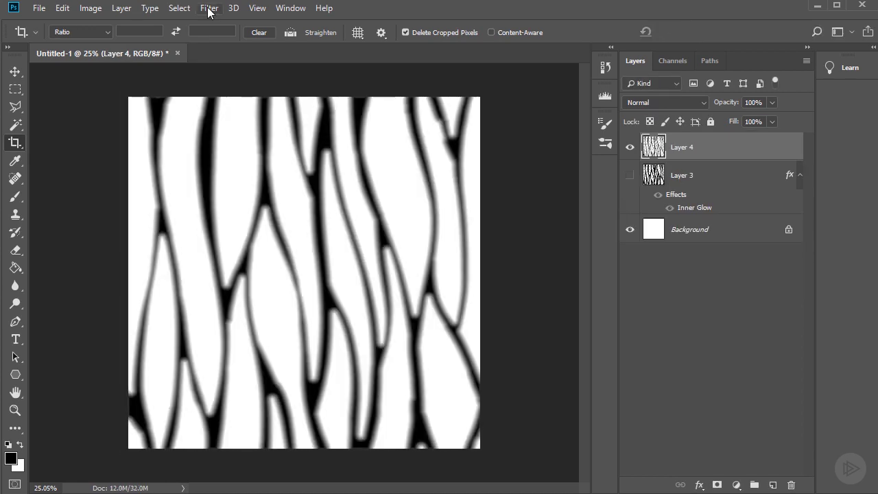
Apply the wrap-around Offset filter to Layer 4 so the seams cross mid-canvas.
click(209, 8)
mouse_move(226, 282)
click(405, 344)
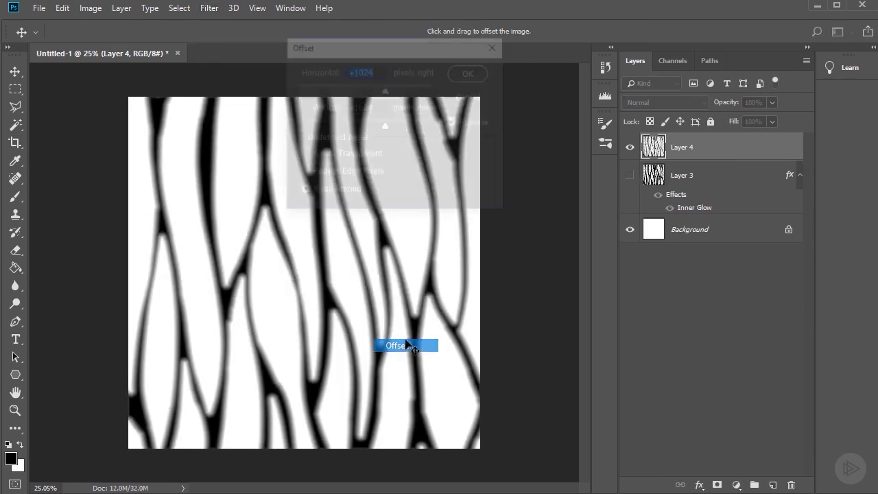
click(471, 72)
With a size-90 Smudge brush, join the broken black lines across the horizontal seam.
key(c)
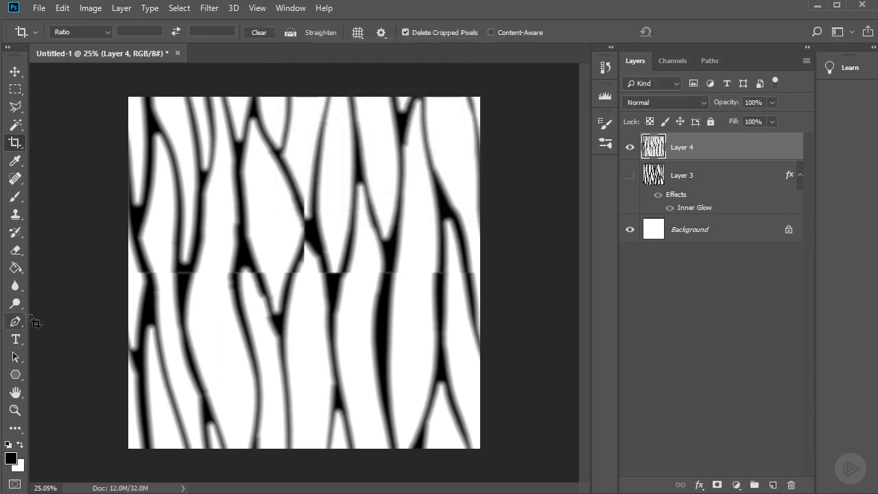
drag(15, 285, 55, 317)
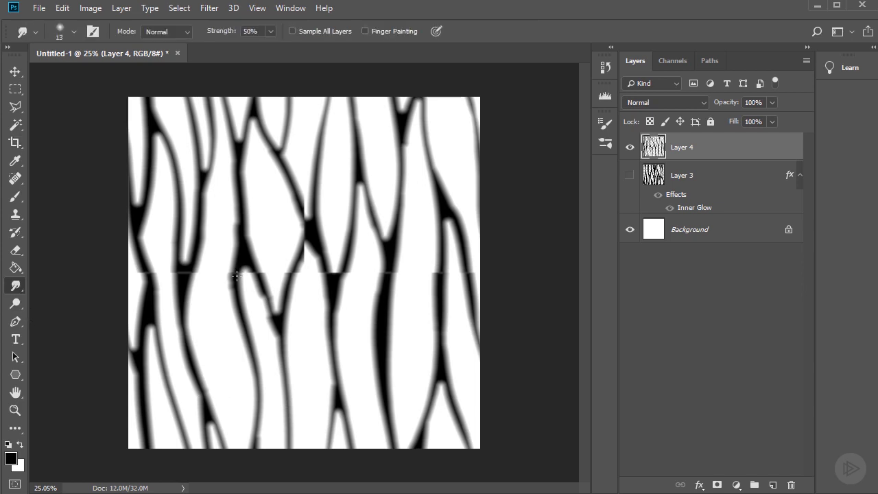
key(bracketright)
key(bracketright)
key(bracketright)
key(bracketright)
key(bracketright)
key(bracketright)
key(bracketright)
key(bracketright)
key(bracketright)
key(bracketright)
key(bracketleft)
key(bracketleft)
key(bracketleft)
key(bracketleft)
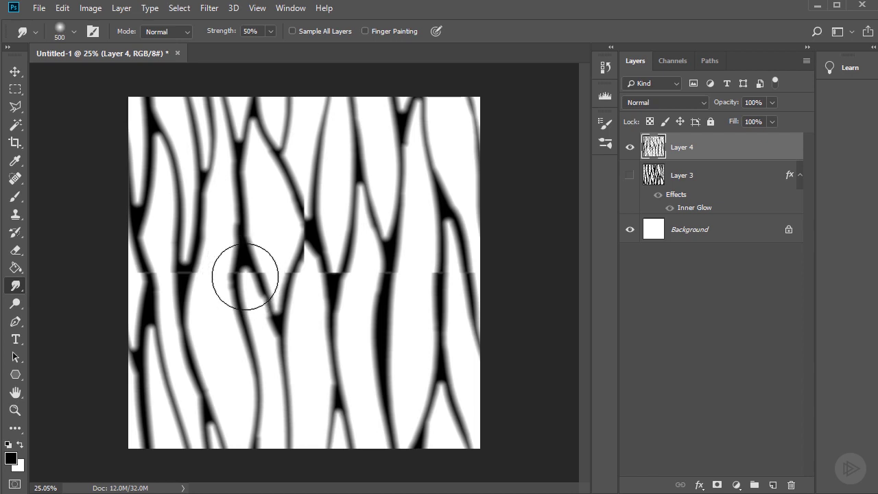
key(bracketleft)
key(bracketleft)
key(bracketleft)
key(bracketleft)
mouse_move(233, 283)
mouse_down()
mouse_move(238, 258)
mouse_move(234, 279)
mouse_move(250, 264)
mouse_move(271, 296)
mouse_move(263, 280)
mouse_move(299, 286)
mouse_move(285, 282)
mouse_move(313, 236)
mouse_move(311, 228)
mouse_move(289, 277)
mouse_move(312, 220)
mouse_move(296, 200)
mouse_move(312, 234)
mouse_move(296, 190)
mouse_move(318, 246)
mouse_move(301, 206)
mouse_move(313, 247)
mouse_move(300, 256)
mouse_move(299, 281)
mouse_move(307, 261)
mouse_move(301, 275)
mouse_move(323, 269)
mouse_move(328, 301)
mouse_move(347, 250)
mouse_up()
mouse_move(388, 278)
mouse_down()
mouse_move(437, 288)
mouse_move(442, 267)
mouse_move(465, 260)
mouse_move(472, 297)
mouse_move(465, 261)
mouse_up()
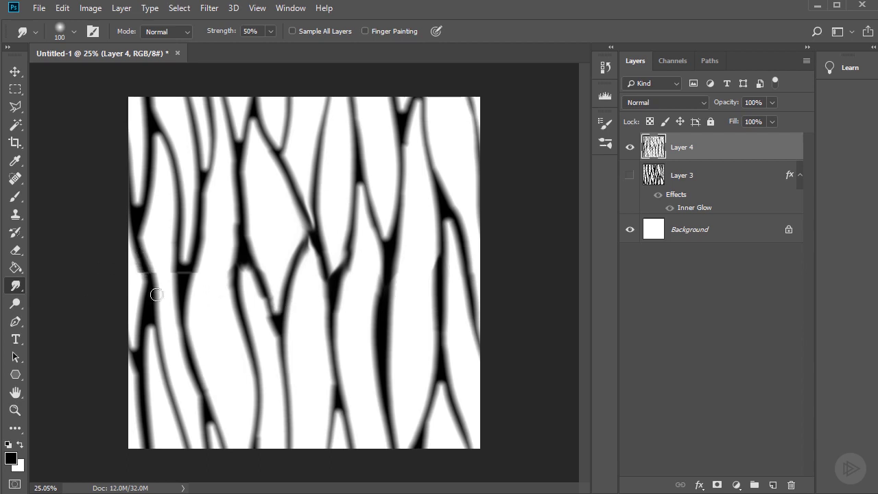
mouse_move(157, 295)
mouse_down()
mouse_move(141, 256)
mouse_move(150, 298)
mouse_move(144, 266)
mouse_move(189, 292)
mouse_move(178, 269)
mouse_move(183, 293)
mouse_move(190, 270)
mouse_move(196, 290)
mouse_move(229, 228)
mouse_move(237, 247)
mouse_move(225, 279)
mouse_move(226, 259)
mouse_move(229, 316)
mouse_move(228, 246)
mouse_up()
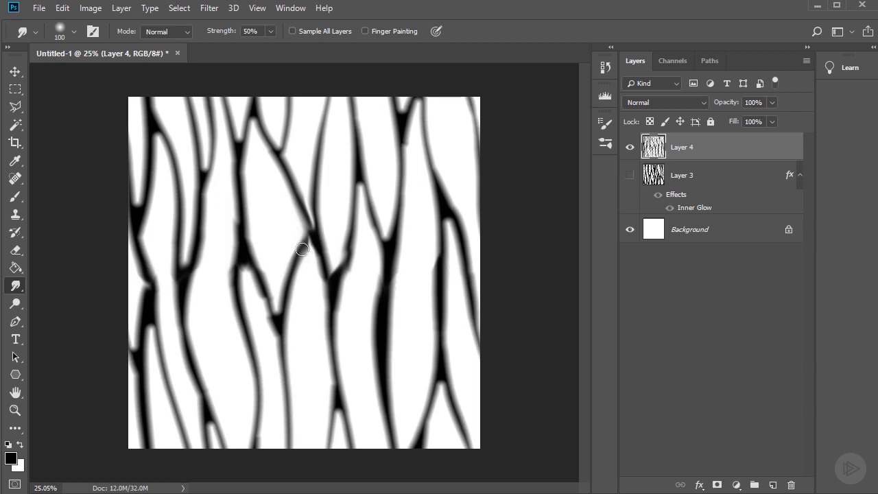
Soften the central junction and reshape the dark lines left of centre and lower middle.
mouse_move(302, 249)
mouse_down()
mouse_move(351, 229)
mouse_move(340, 262)
mouse_move(349, 285)
mouse_move(358, 247)
mouse_move(344, 264)
mouse_move(350, 243)
mouse_up()
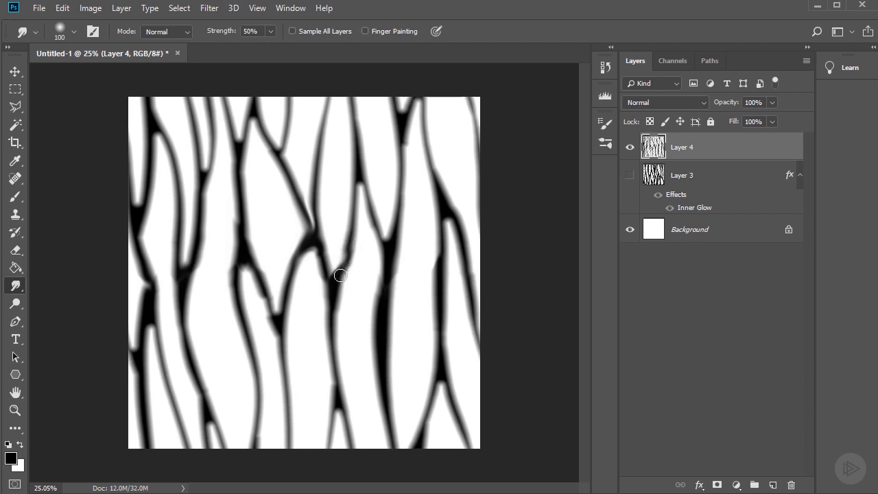
mouse_move(340, 275)
mouse_down()
mouse_move(349, 240)
mouse_move(343, 261)
mouse_up()
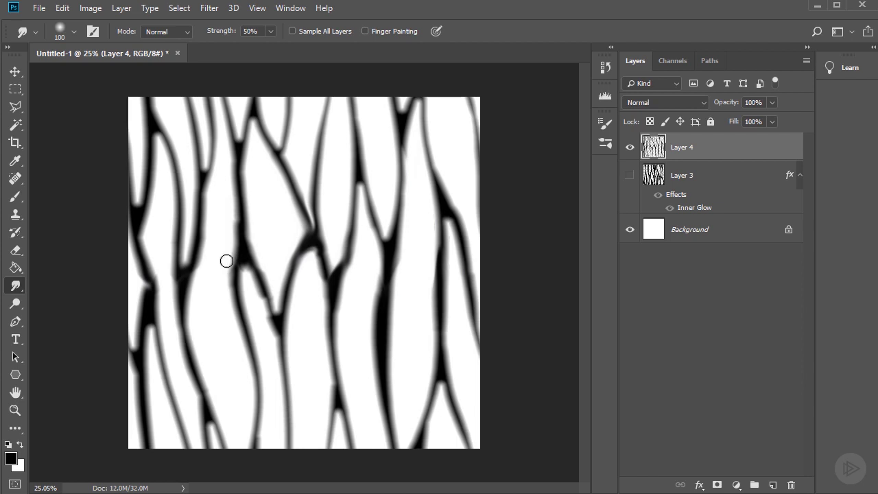
drag(225, 258, 232, 223)
mouse_move(149, 309)
mouse_down()
mouse_move(145, 273)
mouse_move(150, 292)
mouse_up()
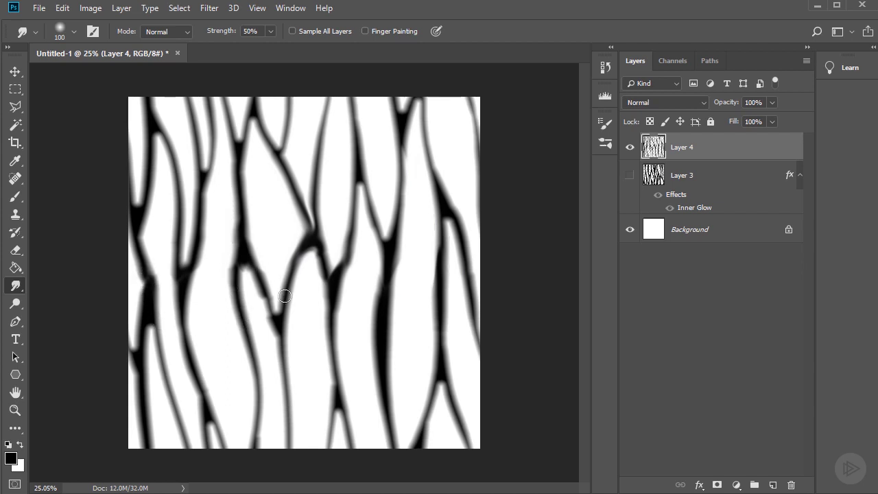
mouse_move(282, 301)
mouse_down()
mouse_move(265, 289)
mouse_move(278, 332)
mouse_move(257, 282)
mouse_move(278, 322)
mouse_move(277, 348)
mouse_move(279, 310)
mouse_move(280, 331)
mouse_up()
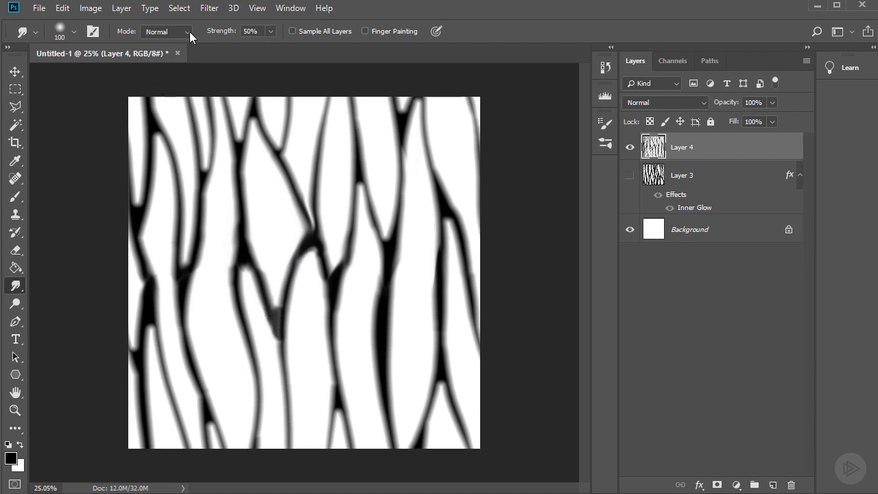
Run Filter > Other > Offset again on Layer 4 with the same wrap-around settings.
click(209, 7)
mouse_move(251, 282)
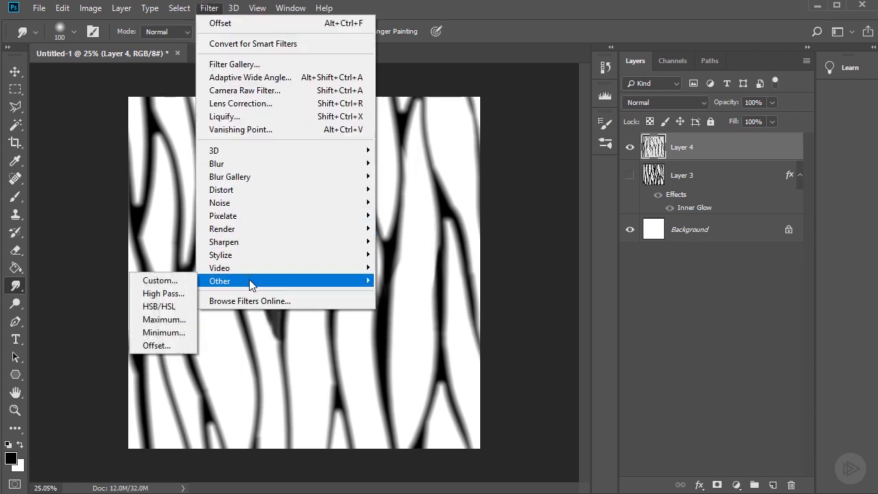
click(155, 345)
click(470, 72)
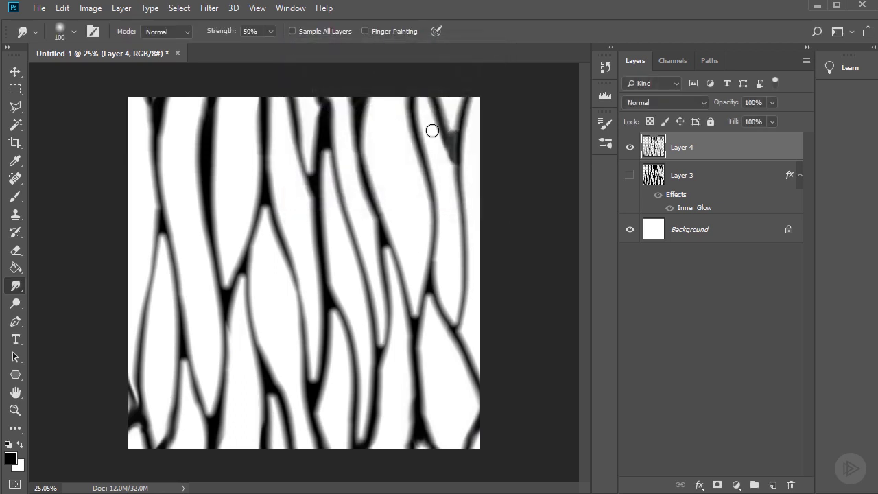